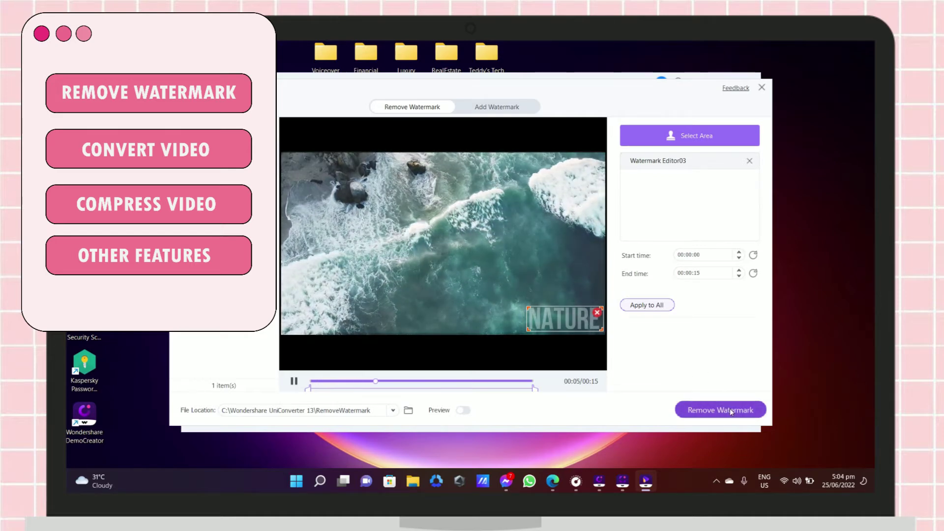
Run the watermark removal on the area selected over the NATURE text in the video
left_click(731, 411)
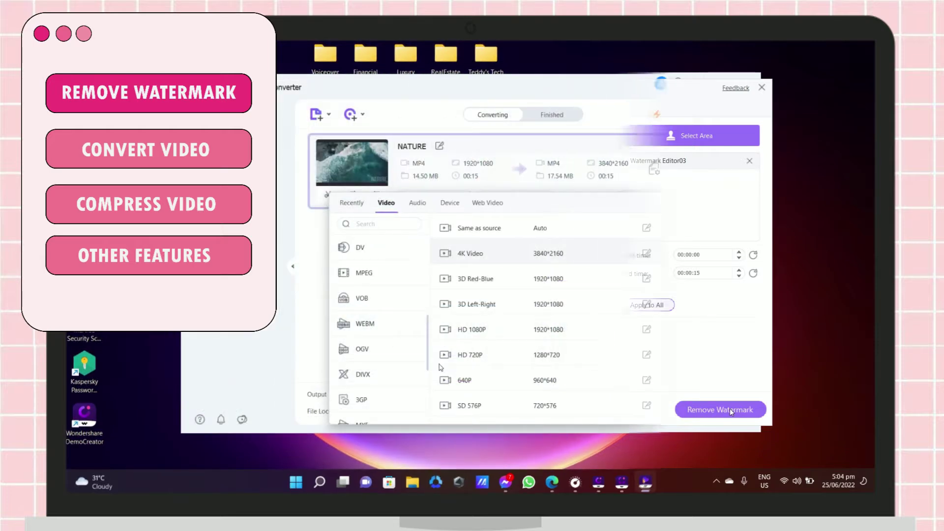
Look through the video output formats available for the NATURE file, including the MOV resolution presets
scroll(430, 425, "down", 3)
left_click_drag(430, 425, 421, 286)
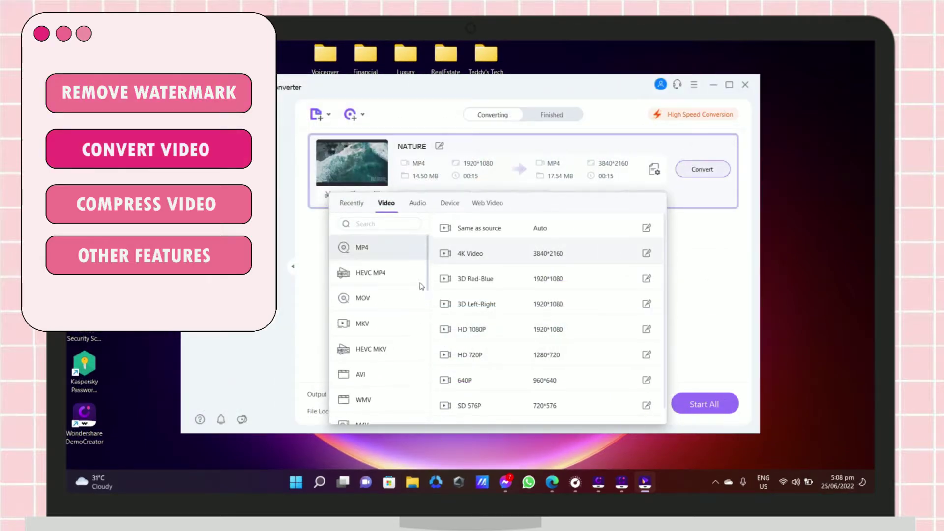
left_click(390, 299)
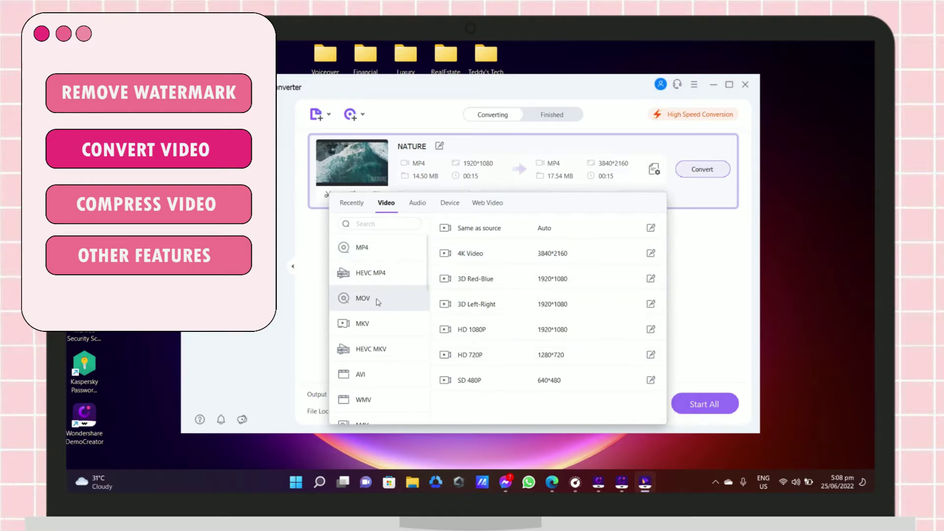
left_click(673, 196)
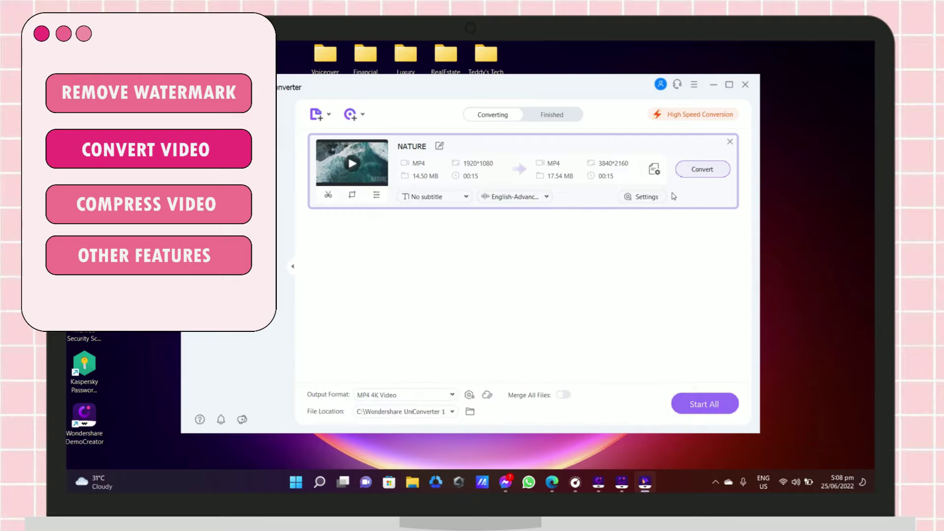
left_click(655, 171)
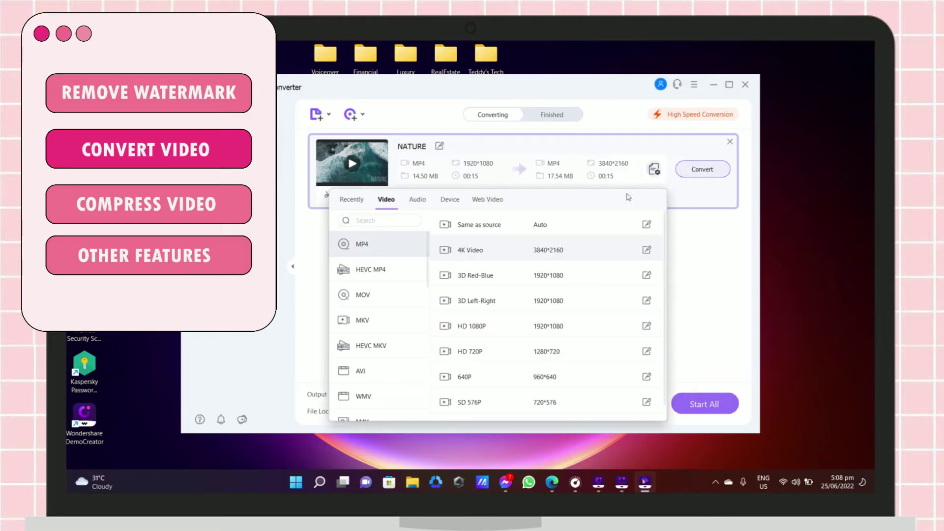
left_click(387, 300)
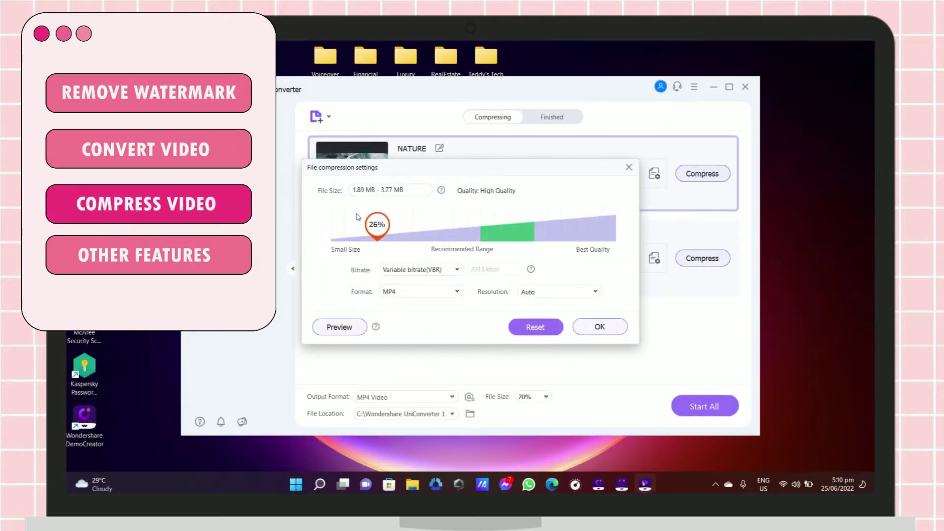
Adjust the target size percentage in the video's file compression settings
left_click_drag(357, 217, 367, 238)
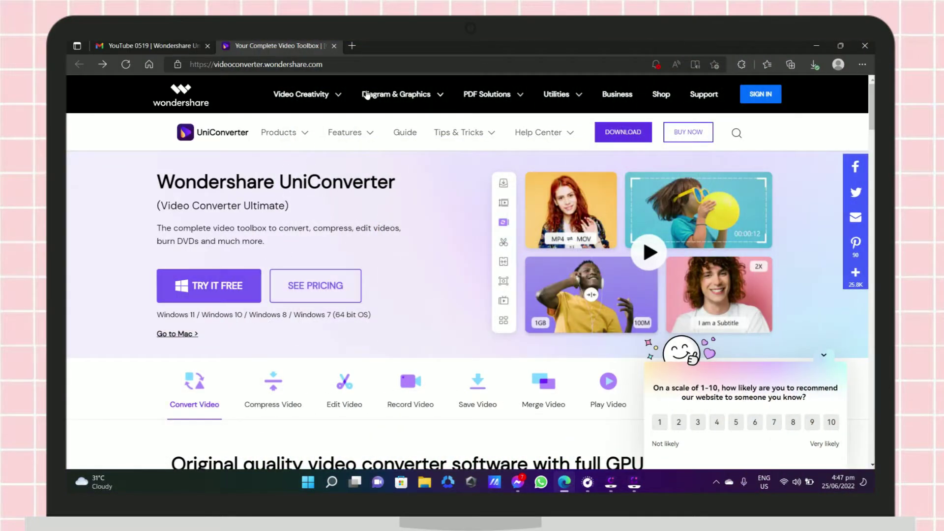
Download the free Windows version of Wondershare UniConverter and launch the installer uniconverter13_setup_full9629.exe
left_click(222, 276)
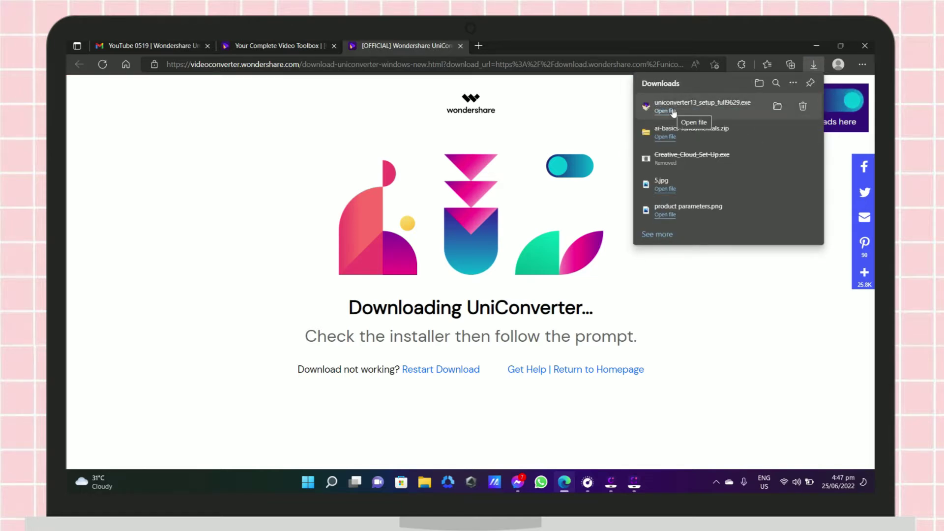
left_click(673, 113)
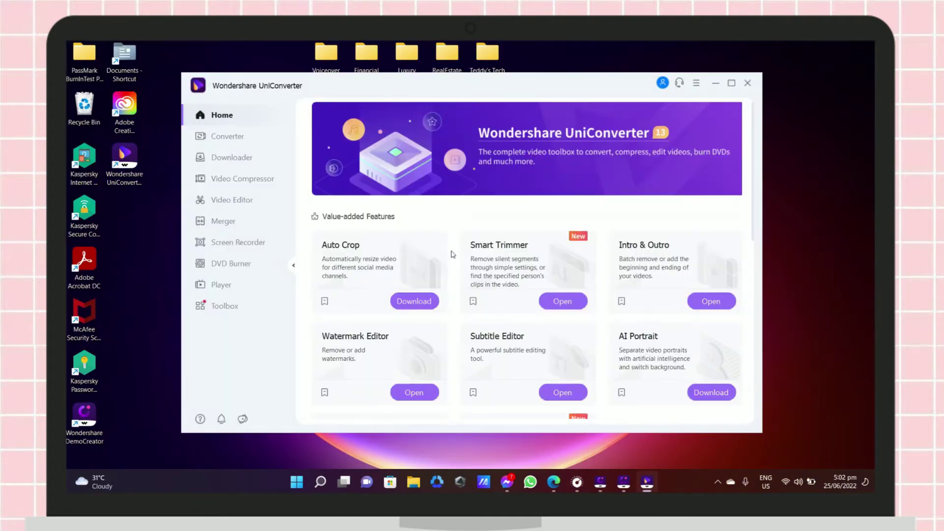
Open the Watermark Editor and load the NATURE video from the Teddy's Tech folder for watermark removal
scroll(465, 305, "down", 1)
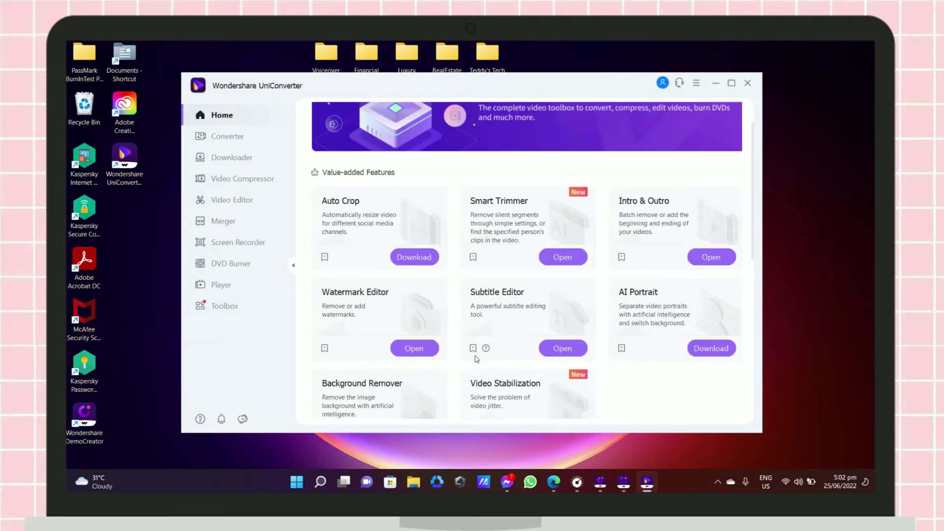
left_click(414, 348)
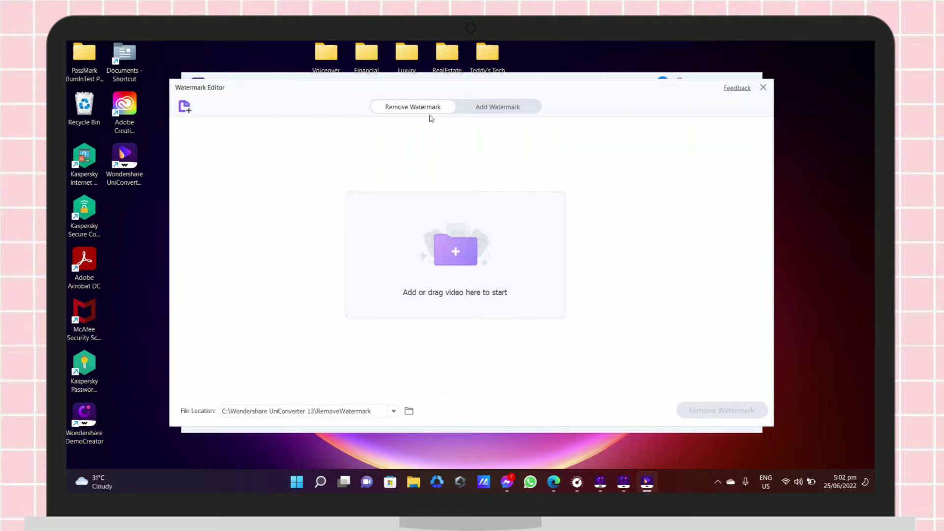
left_click(432, 271)
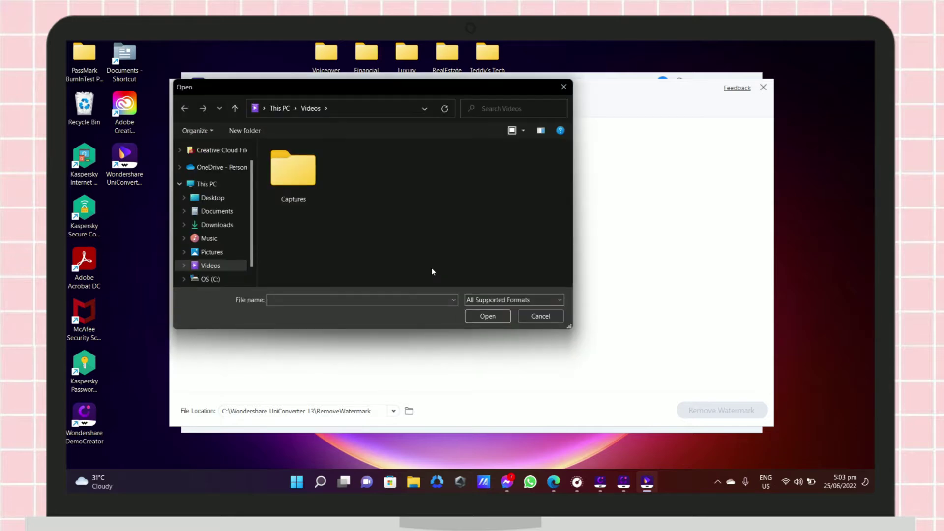
left_click(238, 109)
left_click(363, 186)
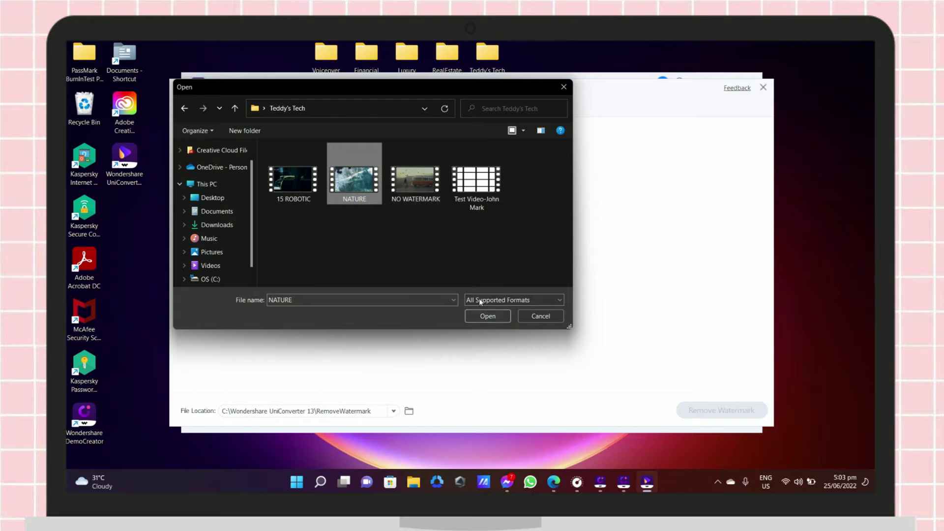
left_click(486, 314)
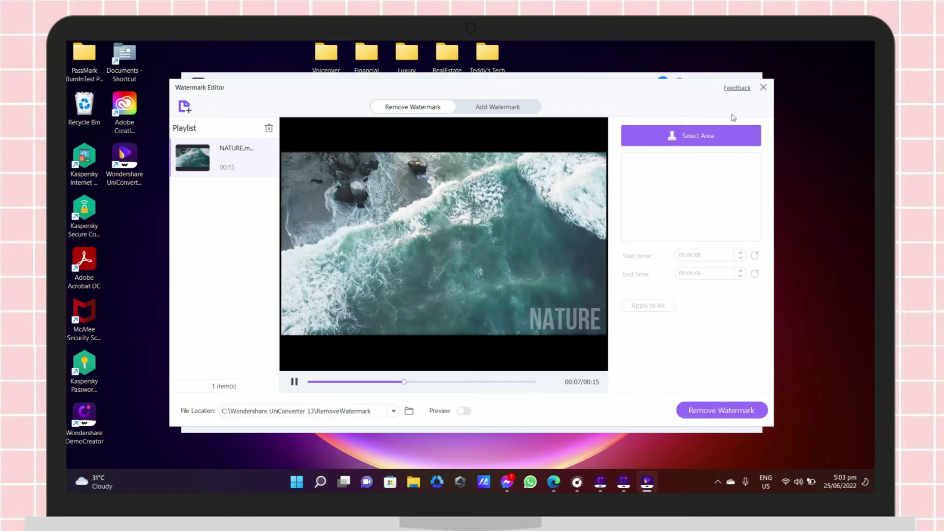
Mark a removal area around the NATURE watermark in the frame's lower-right corner and delete the surplus default area
left_click(710, 144)
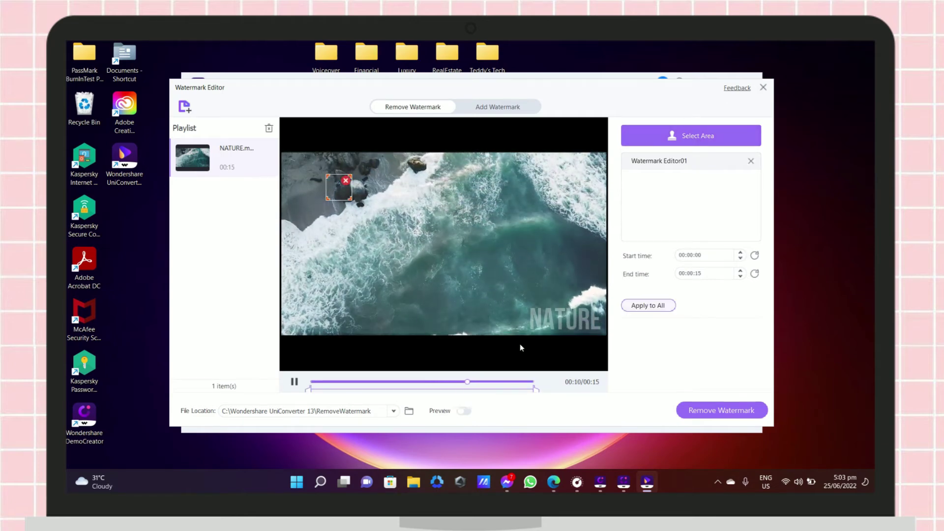
left_click_drag(526, 303, 603, 331)
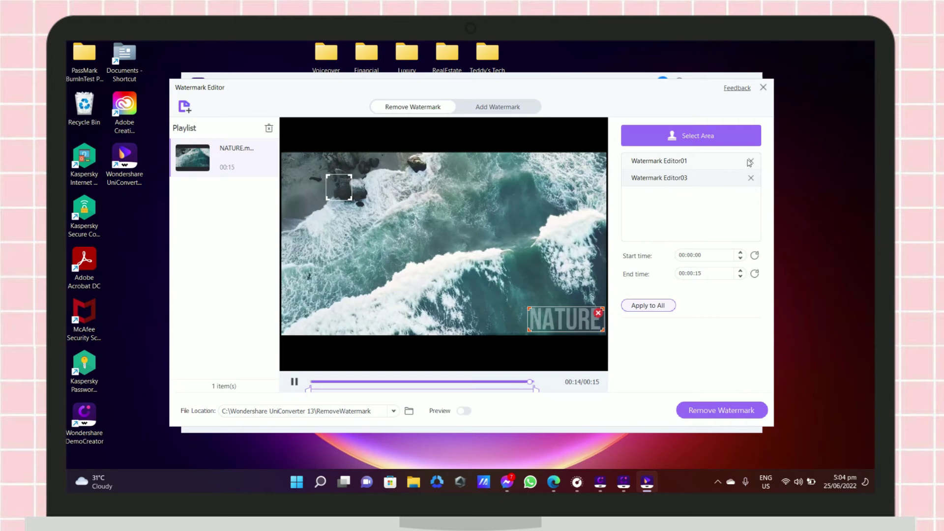
left_click(751, 178)
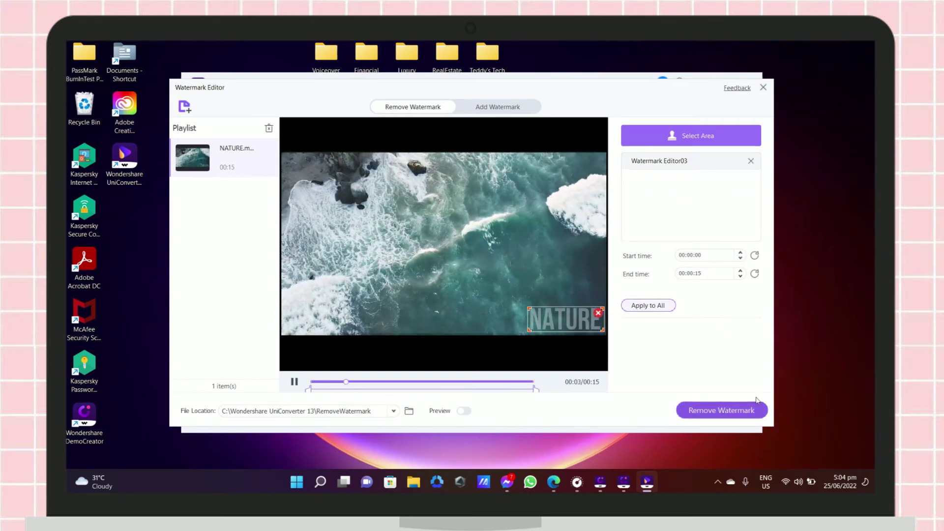
Remove the marked watermark and check the exported NATURE file in the RemoveWatermark output folder
left_click(732, 410)
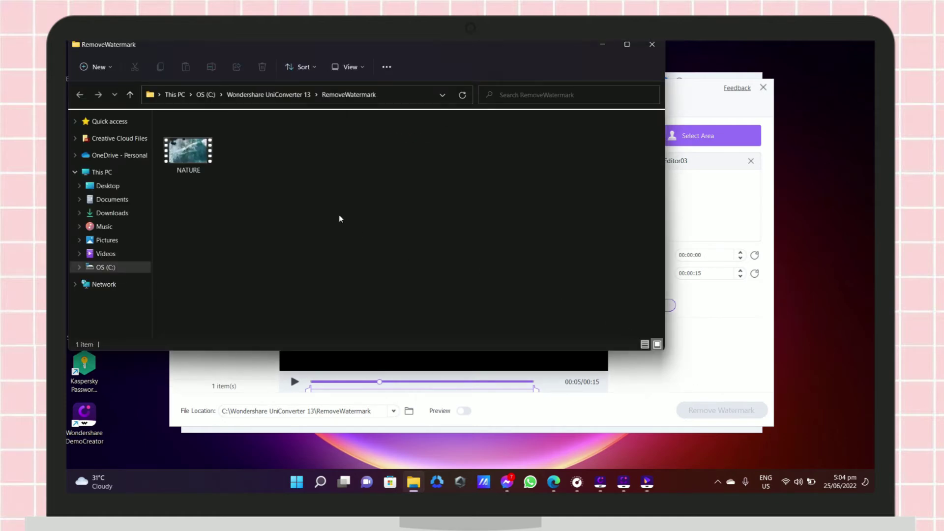
left_click(205, 155)
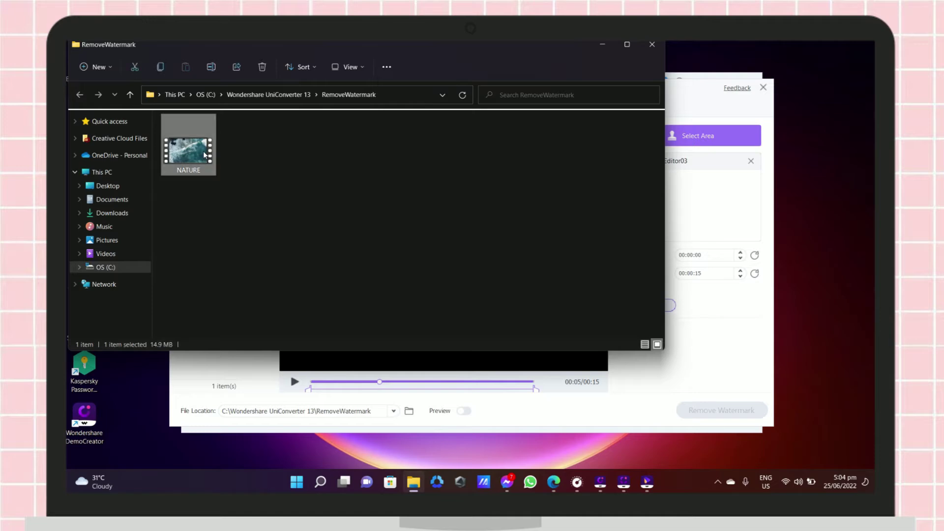
left_click(652, 44)
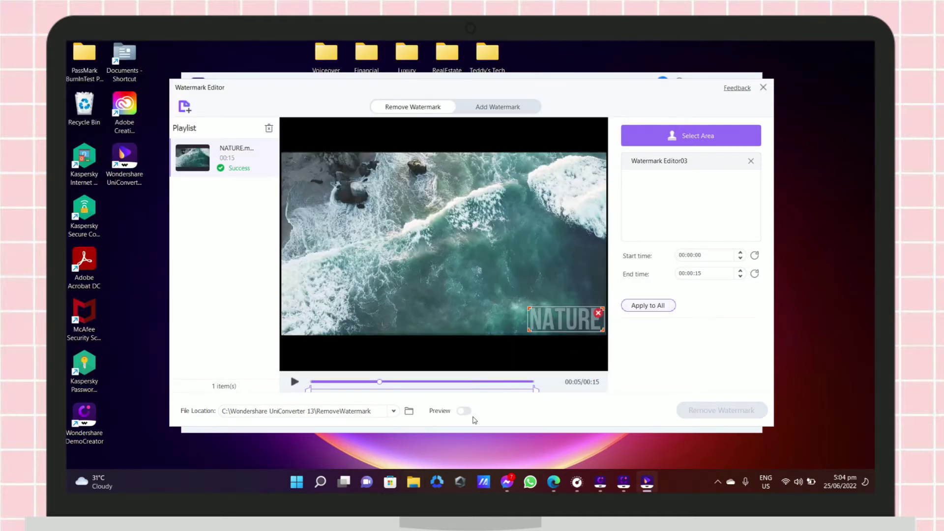
Turn on the preview and play the NATURE video from the start to inspect the watermark removal
left_click(465, 412)
left_click(364, 381)
left_click(313, 382)
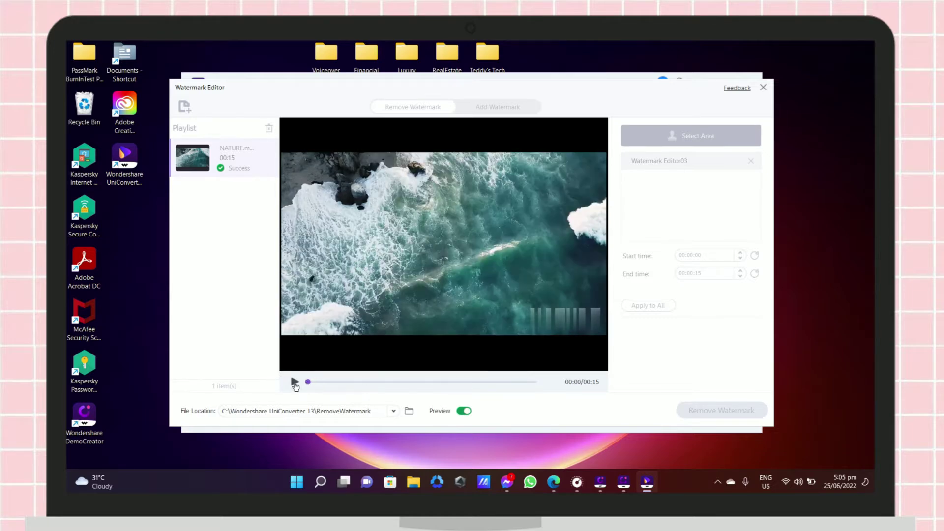
left_click_drag(298, 388, 295, 384)
left_click(291, 383)
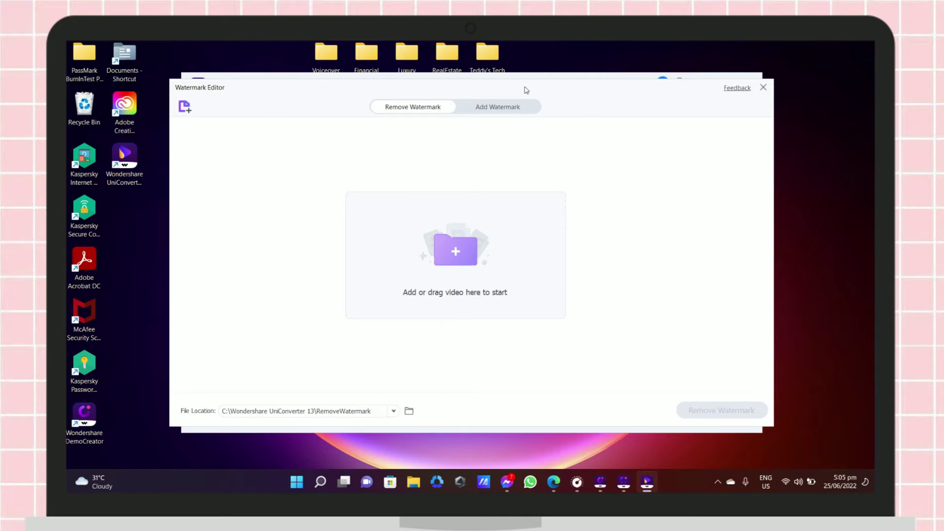
Switch the Watermark Editor to adding watermarks and load the NO WATERMARK video
left_click(502, 107)
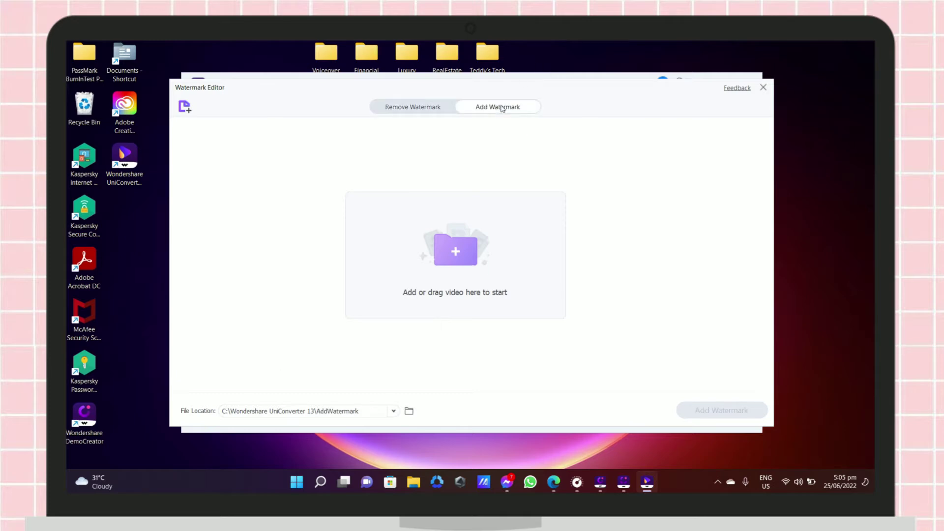
left_click(457, 293)
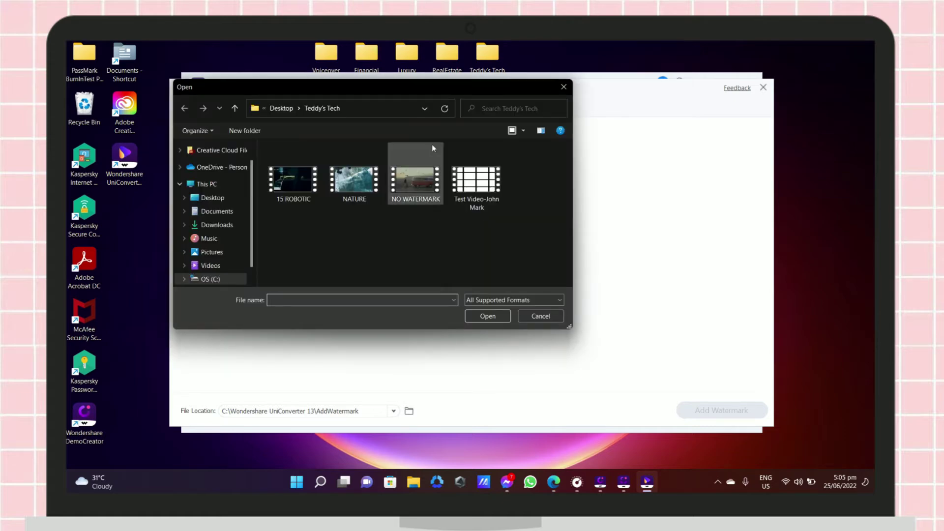
double_click(419, 153)
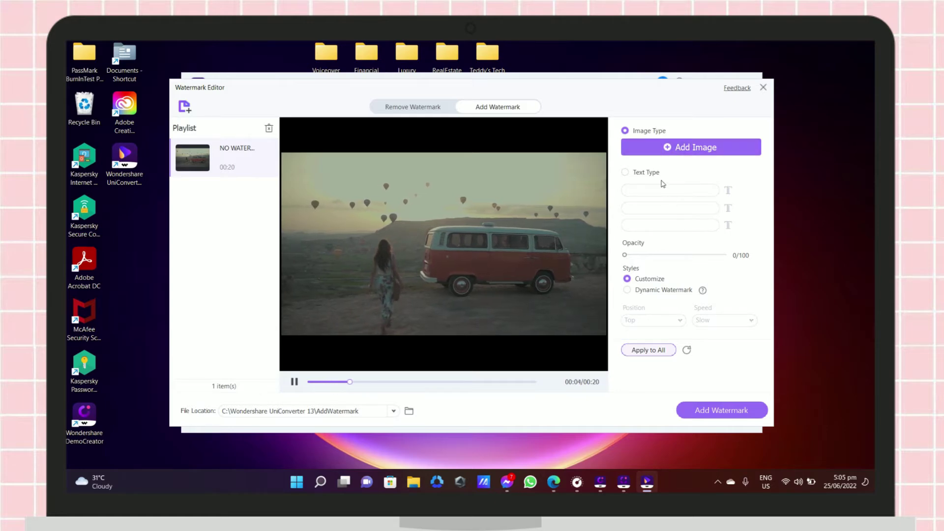
Choose the text watermark type and enter NATURE as the first line of text
left_click(675, 154)
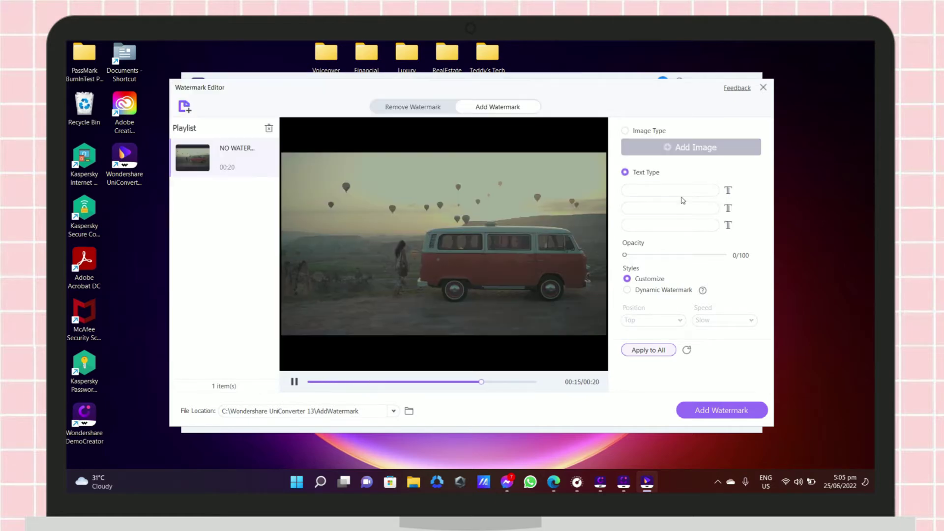
left_click(684, 192)
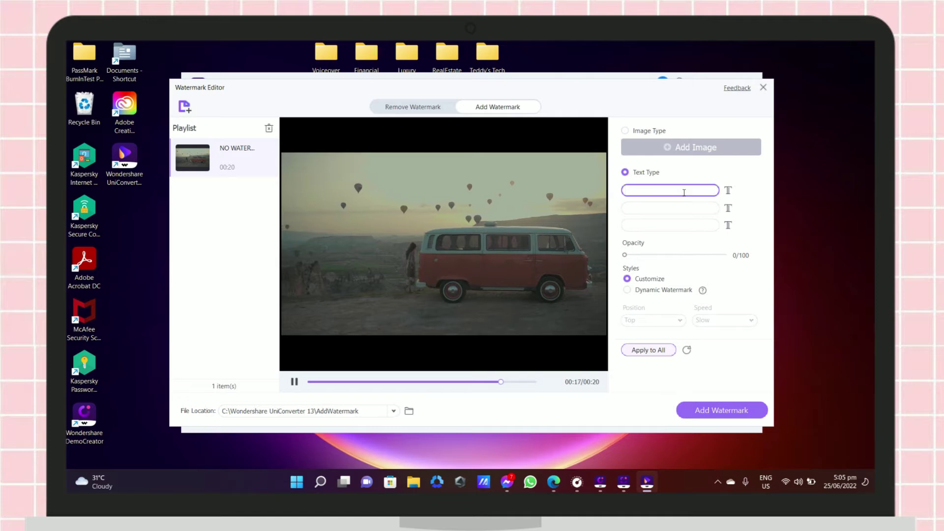
type("ne")
key("BackSpace")
key("BackSpace")
type("NA")
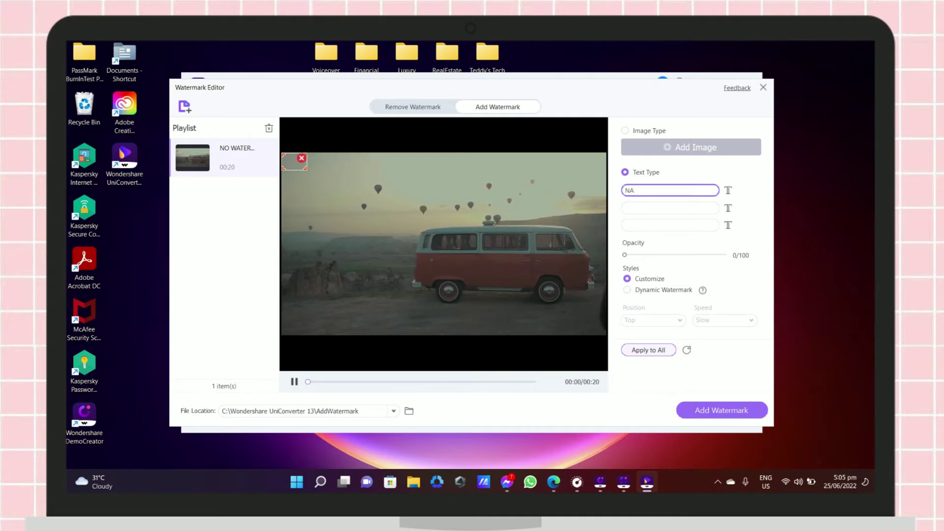
type("TURE")
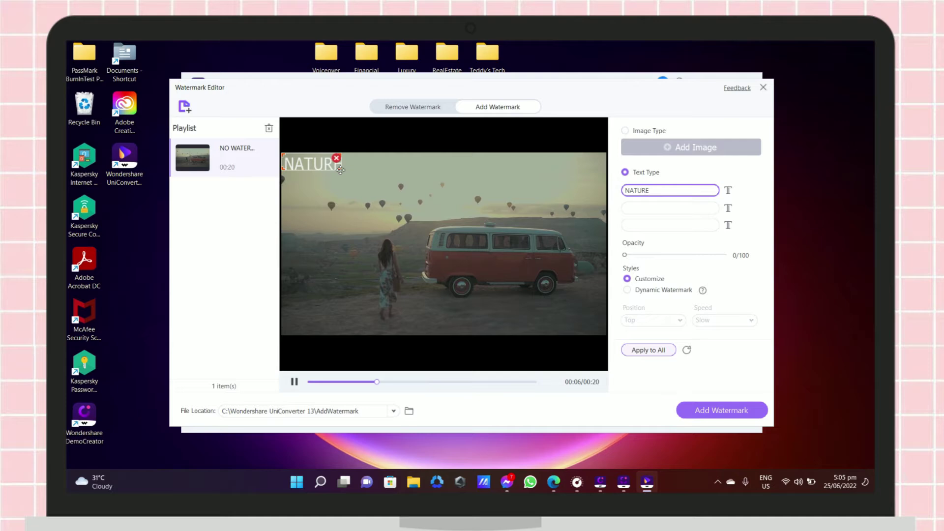
Move the NATURE text to the frame's lower-right corner, set its opacity to 78/100, and add the watermark to the video
left_click_drag(460, 228, 600, 326)
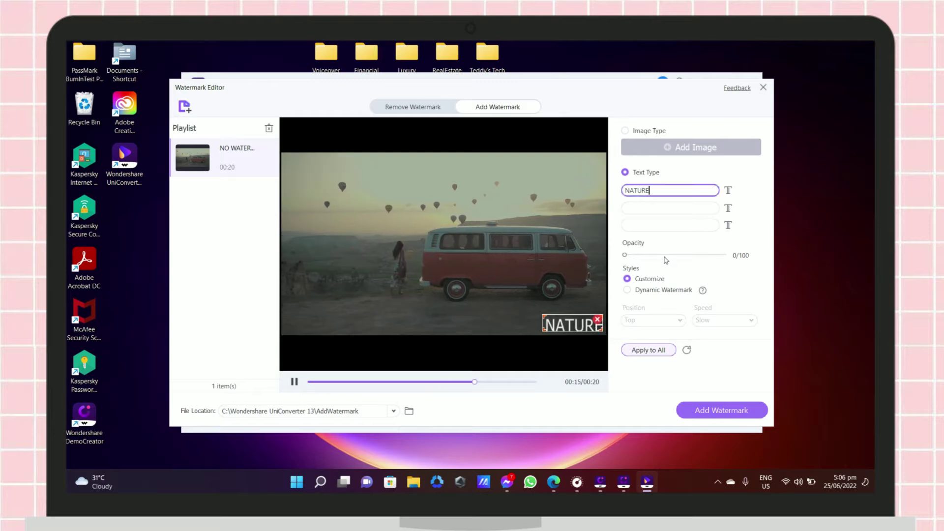
left_click(665, 255)
left_click(704, 255)
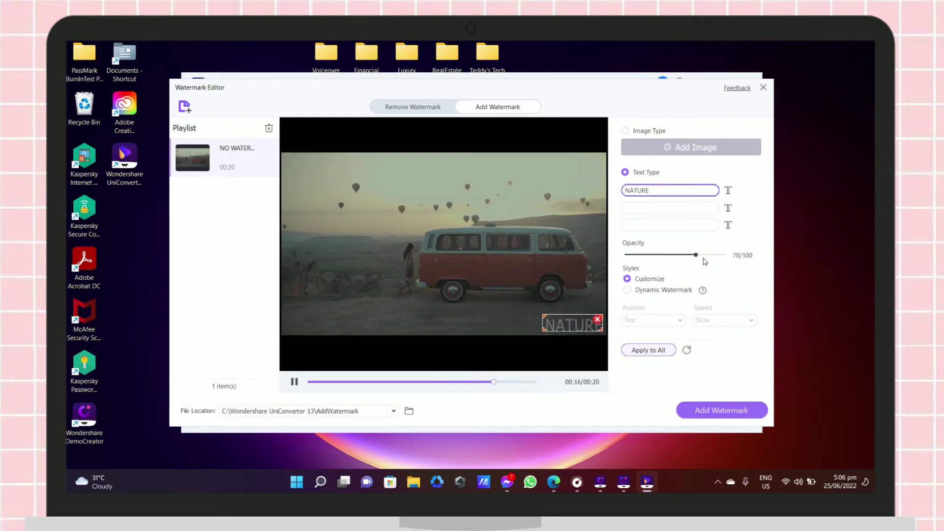
left_click(690, 255)
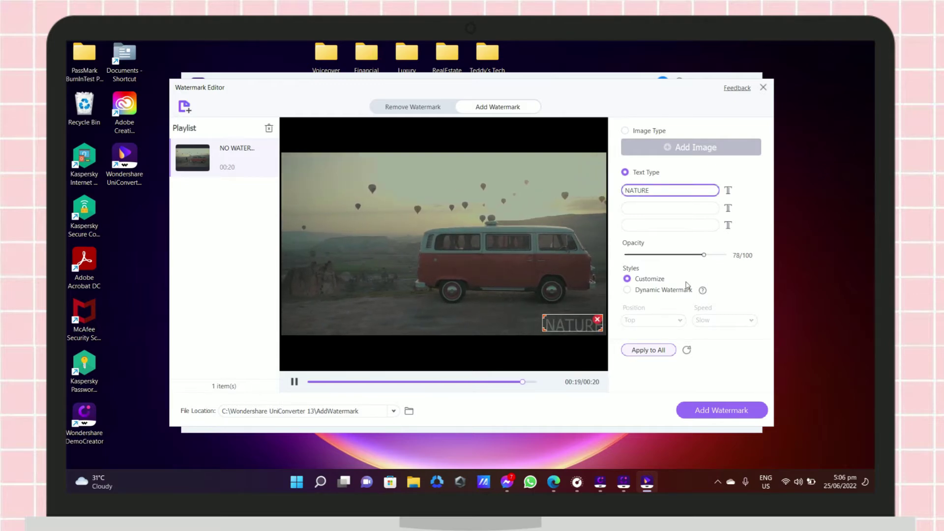
left_click(721, 410)
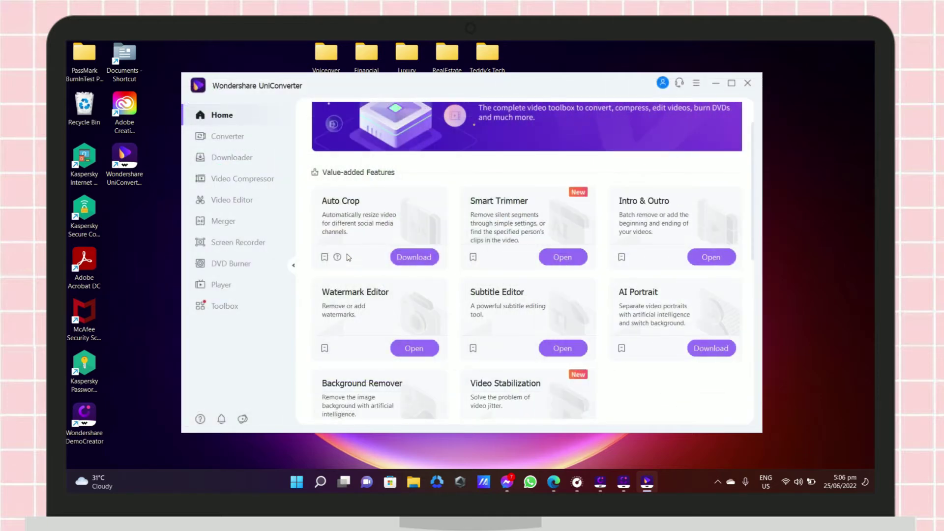
Load the NATURE video from the Teddy's Tech folder into the Converter
left_click(211, 137)
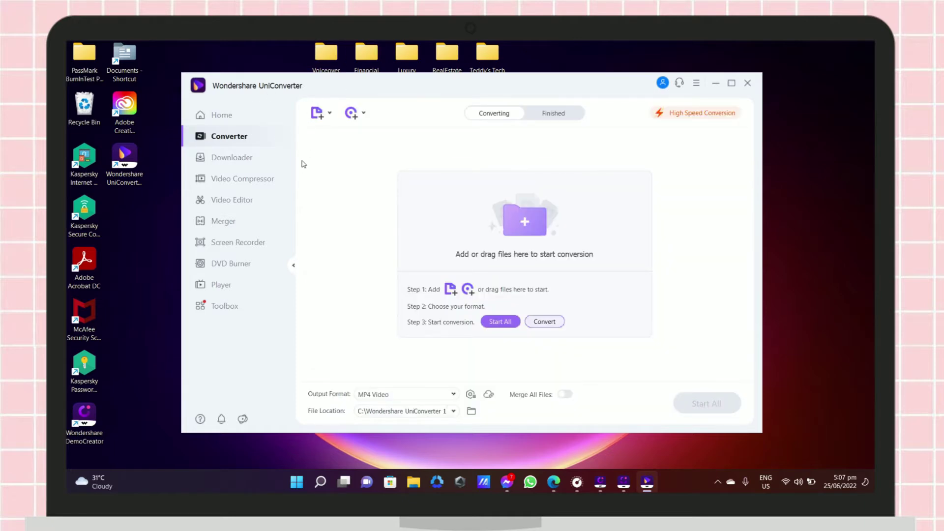
left_click(319, 114)
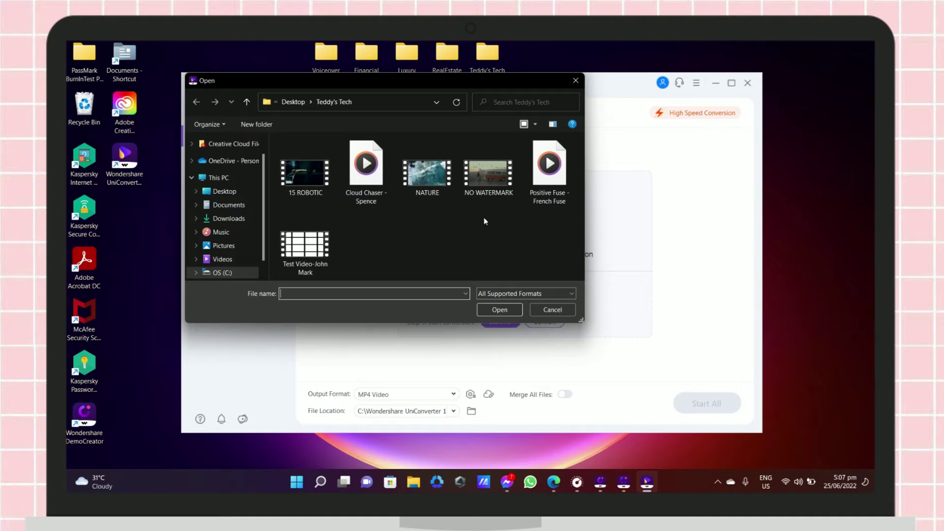
left_click(429, 179)
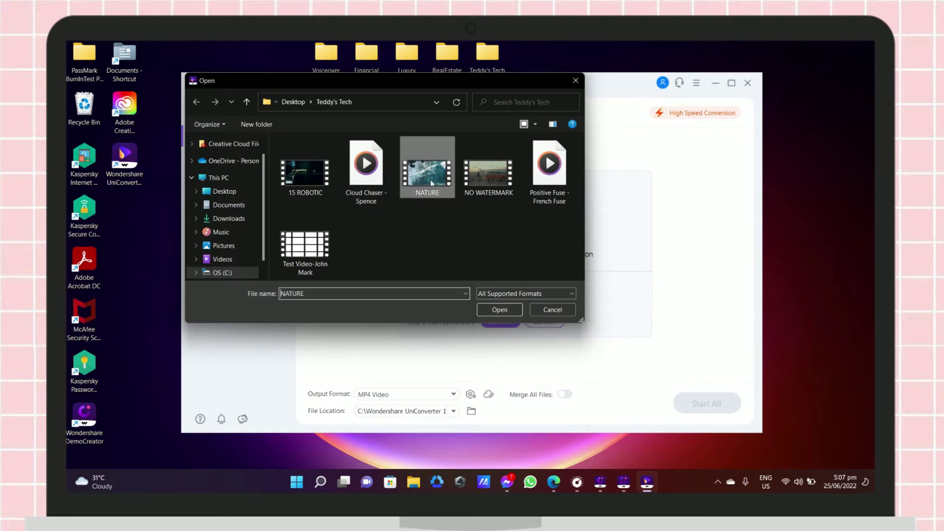
left_click(510, 314)
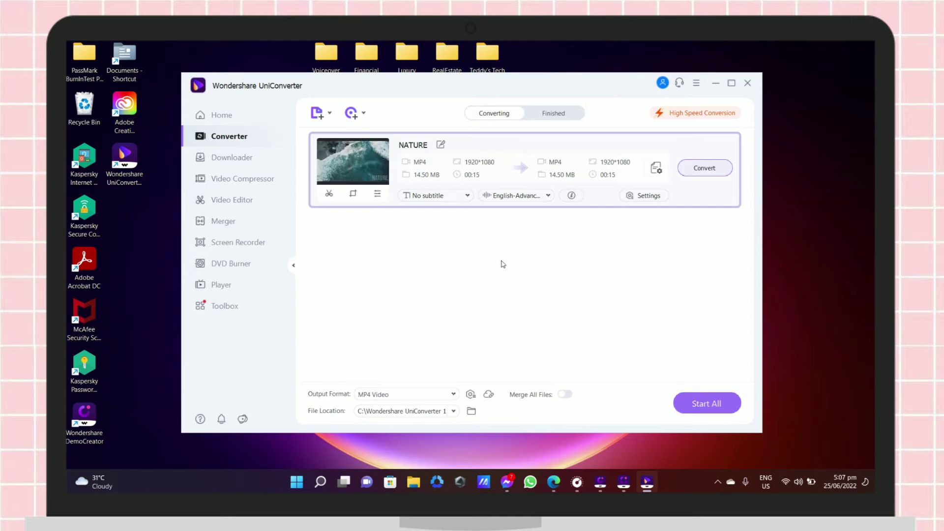
Set the NATURE video's output format to MOV with the 4K Video 3840*2160 preset
left_click(658, 168)
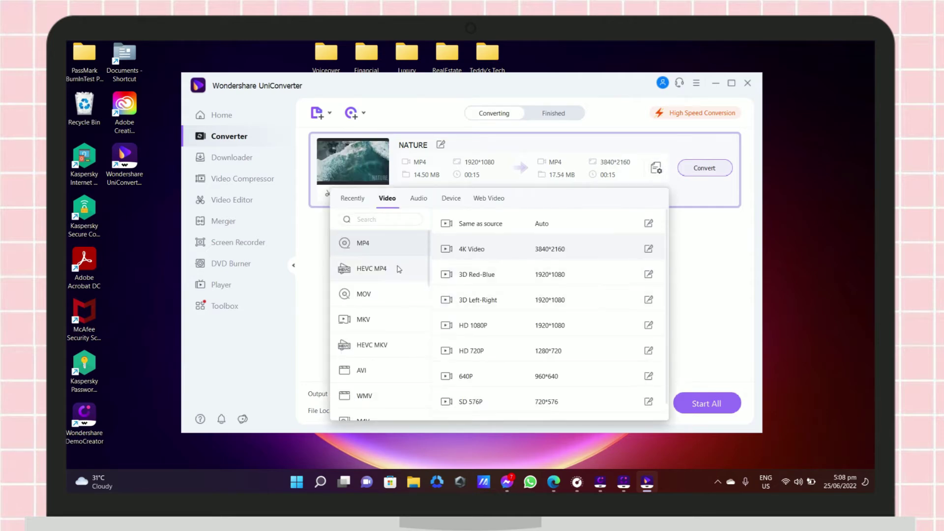
left_click(388, 297)
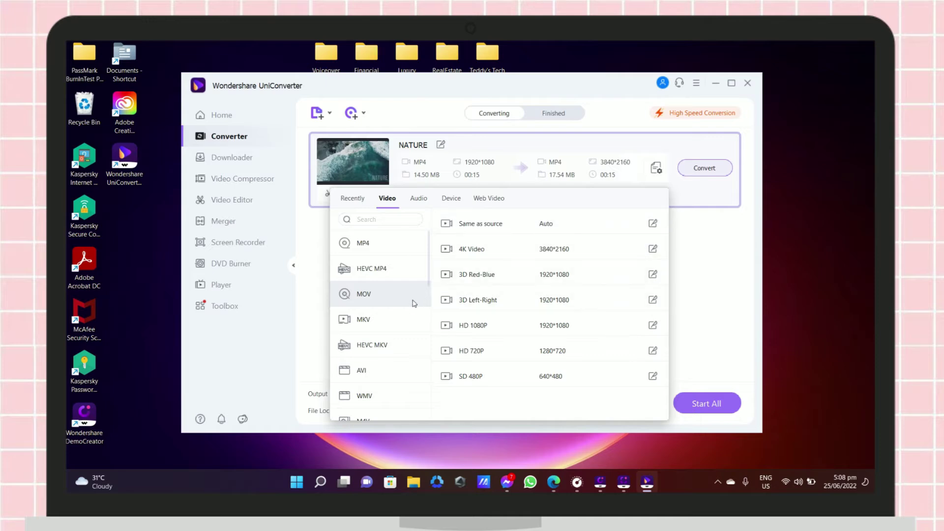
left_click(520, 244)
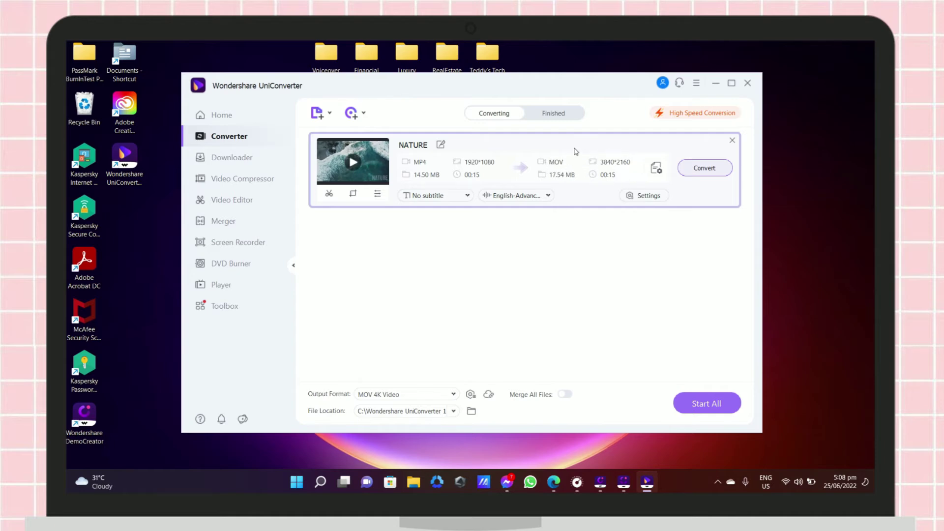
Set the output quality to High Quality and convert the NATURE video, showing the result among the finished conversions
left_click(636, 195)
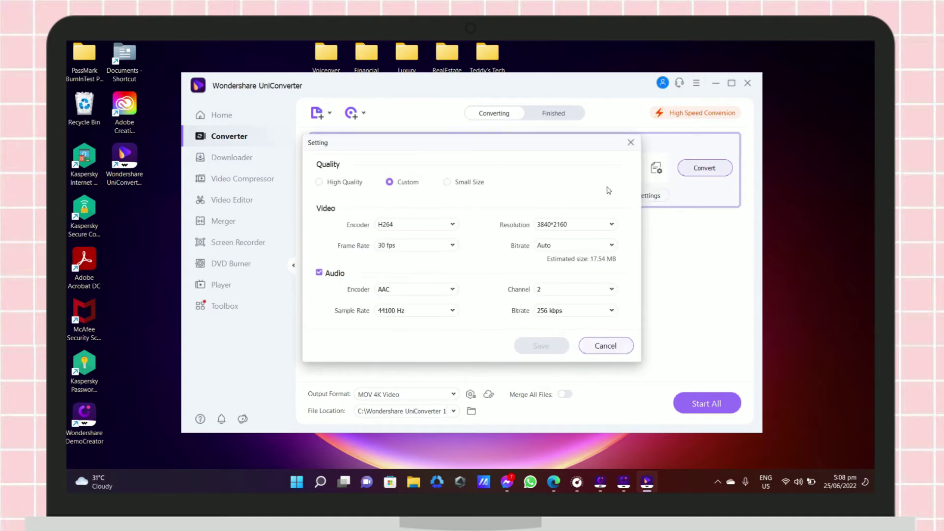
left_click(342, 185)
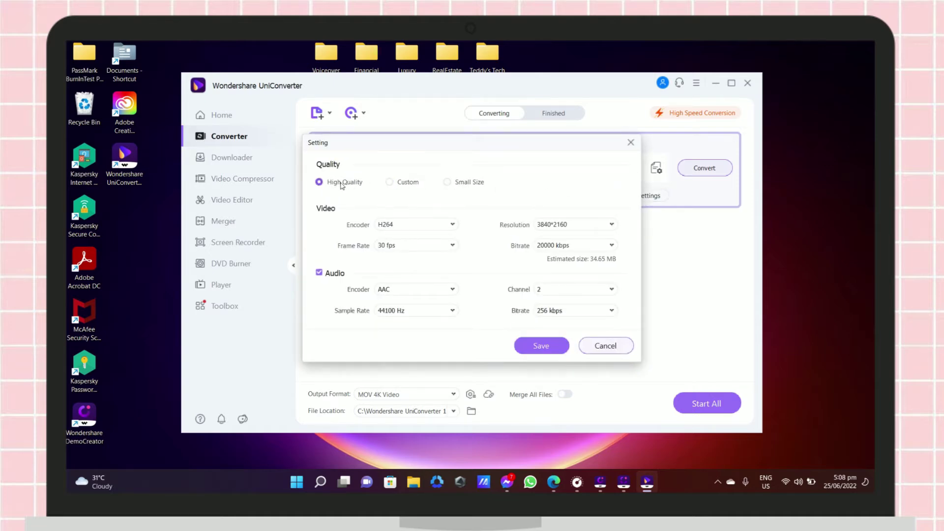
left_click(541, 346)
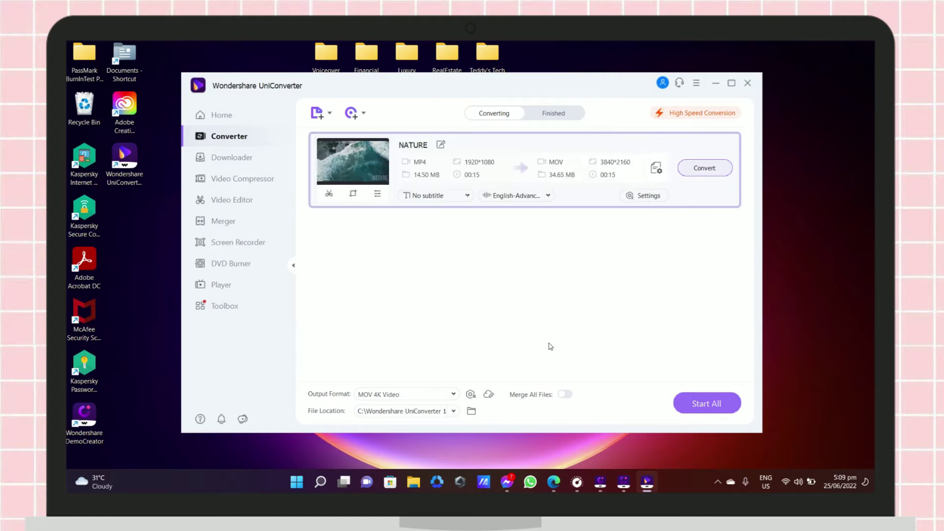
left_click(708, 170)
left_click(554, 114)
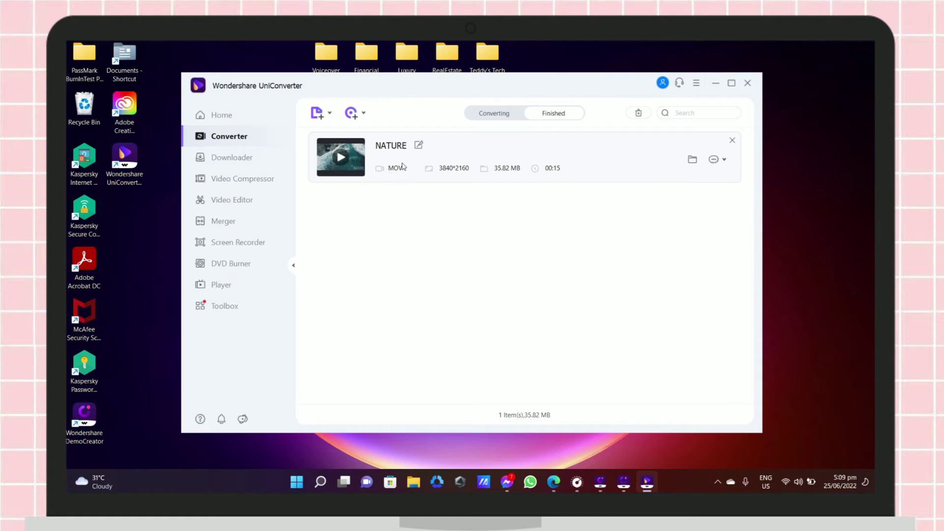
Convert the NATURE video to MP3 audio in High Quality at 320 kbps and show it among the finished conversions
left_click(494, 113)
left_click(656, 168)
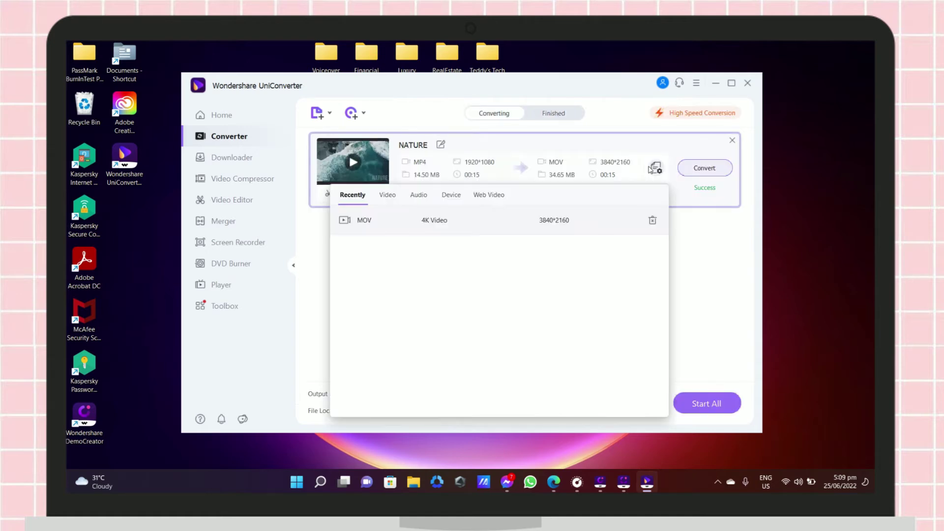
left_click(417, 197)
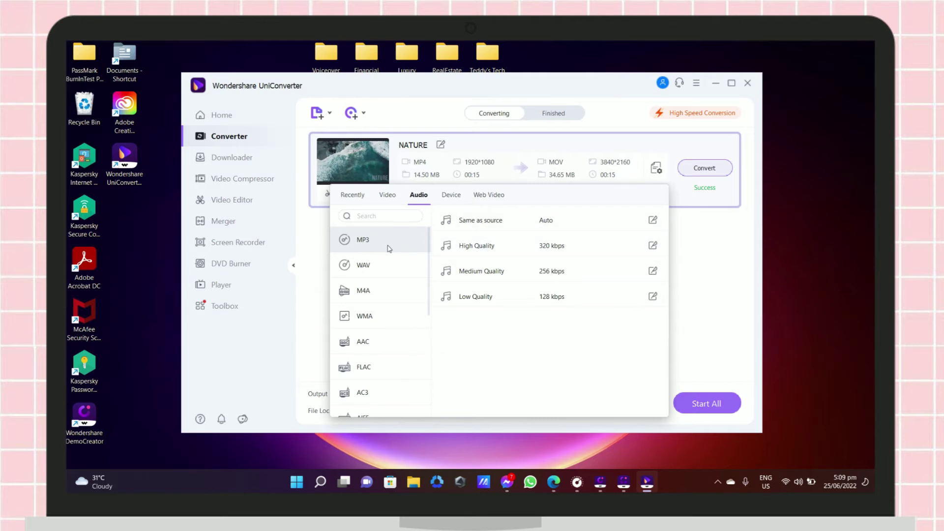
left_click(515, 245)
left_click(697, 168)
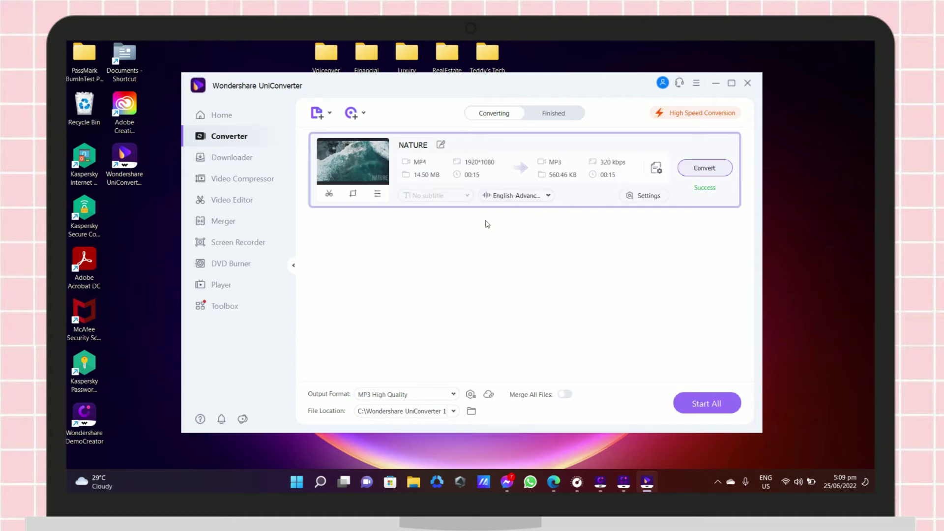
left_click(554, 116)
mouse_move(395, 165)
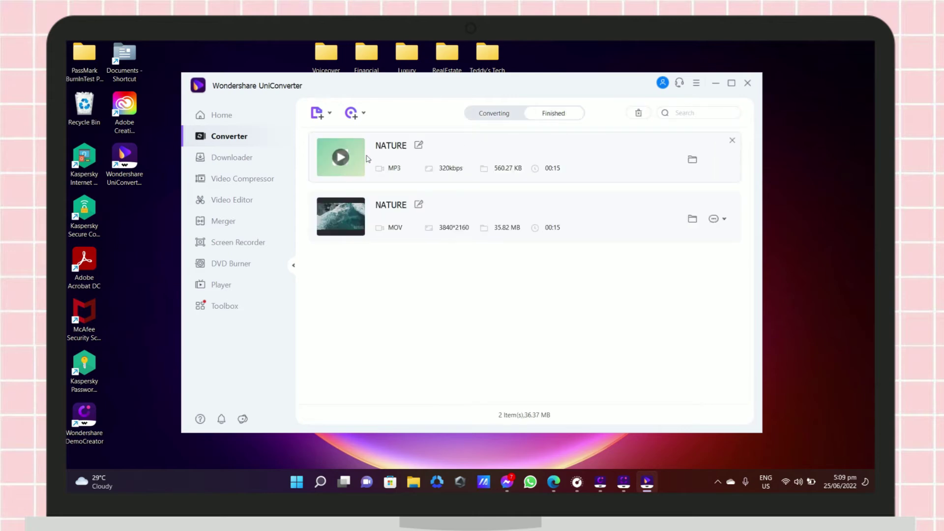
Load the NATURE and NO WATERMARK videos together into the Video Compressor
left_click(232, 158)
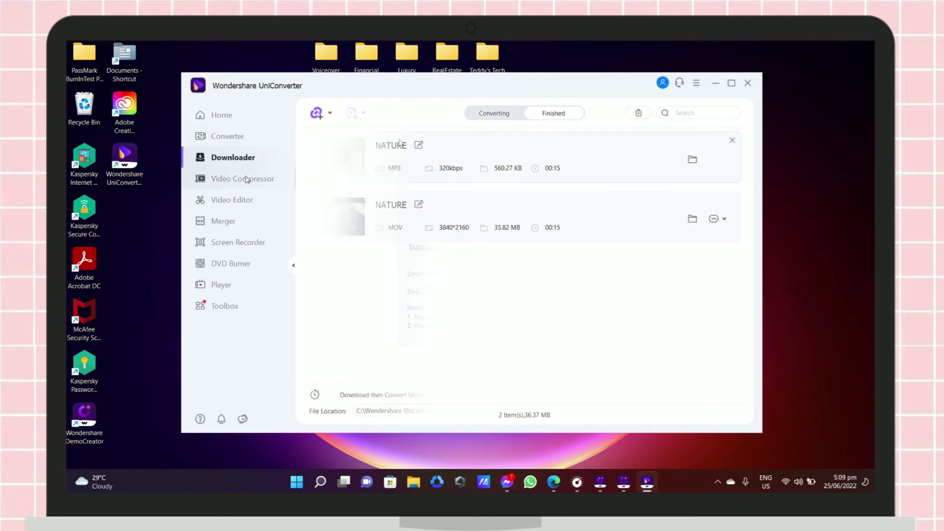
left_click(249, 181)
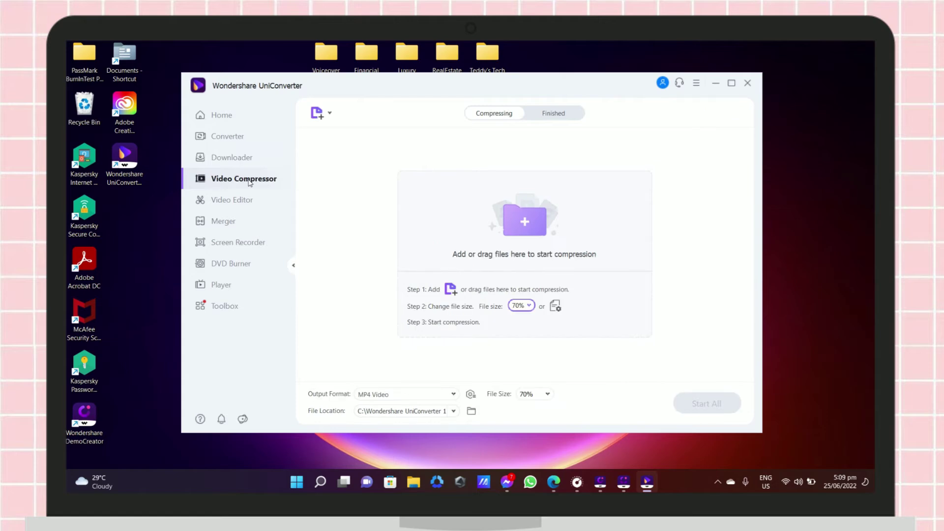
left_click(319, 114)
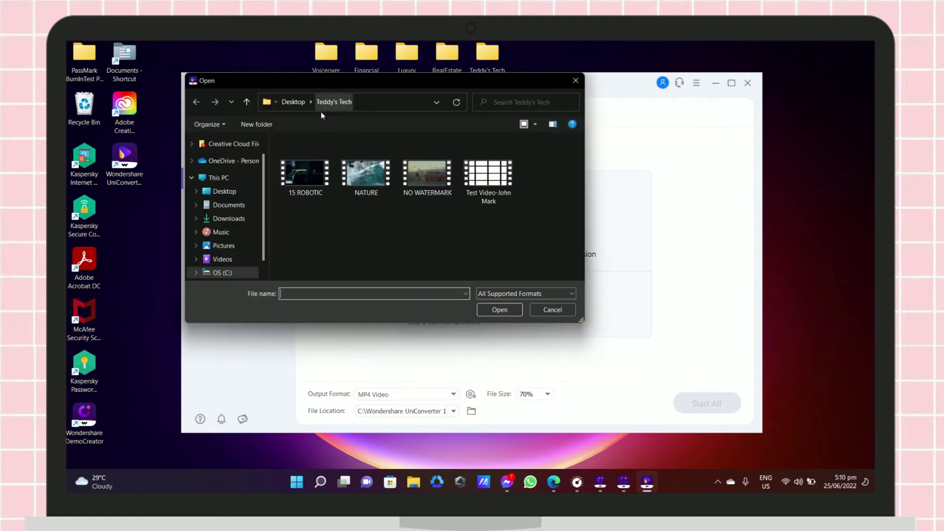
left_click(364, 176)
left_click(440, 178, "ctrl")
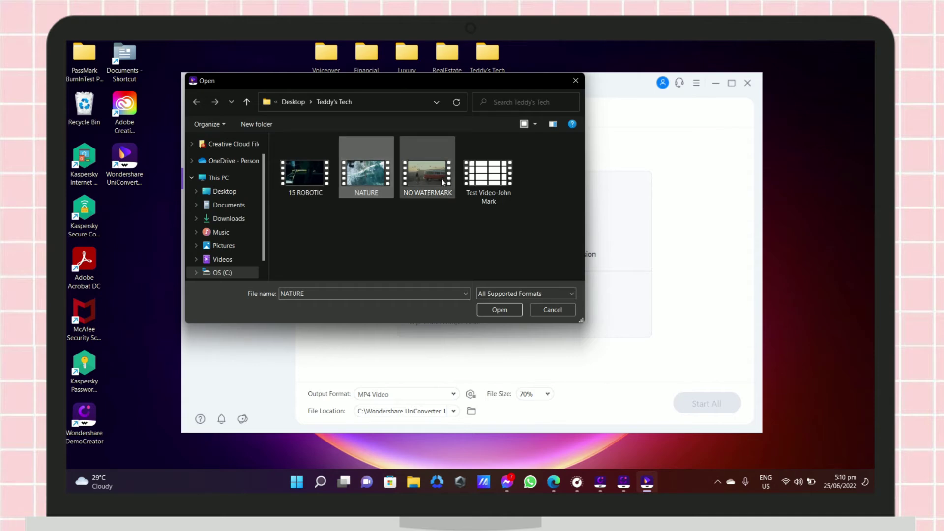
left_click(509, 309)
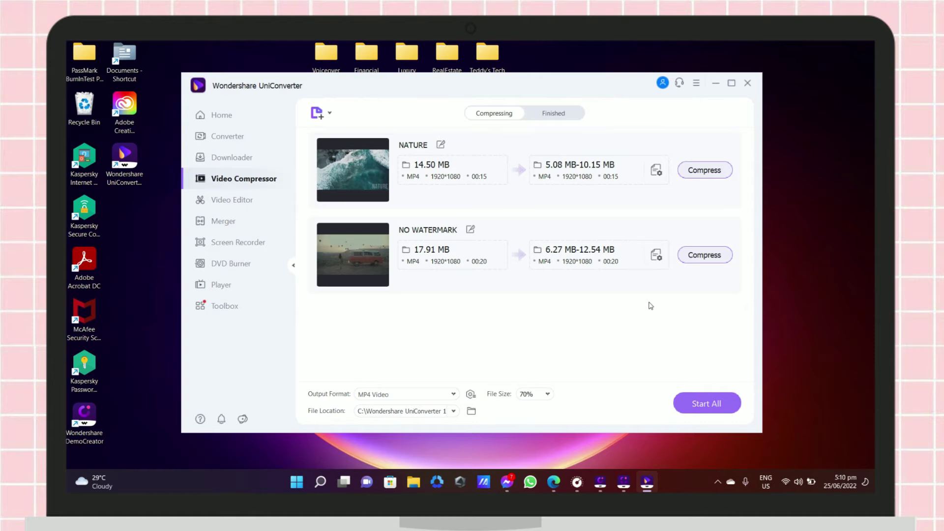
Lower the NATURE video's compression ratio to a target size of 2.10 MB-4.21 MB and compress it, showing the finished file
left_click(657, 172)
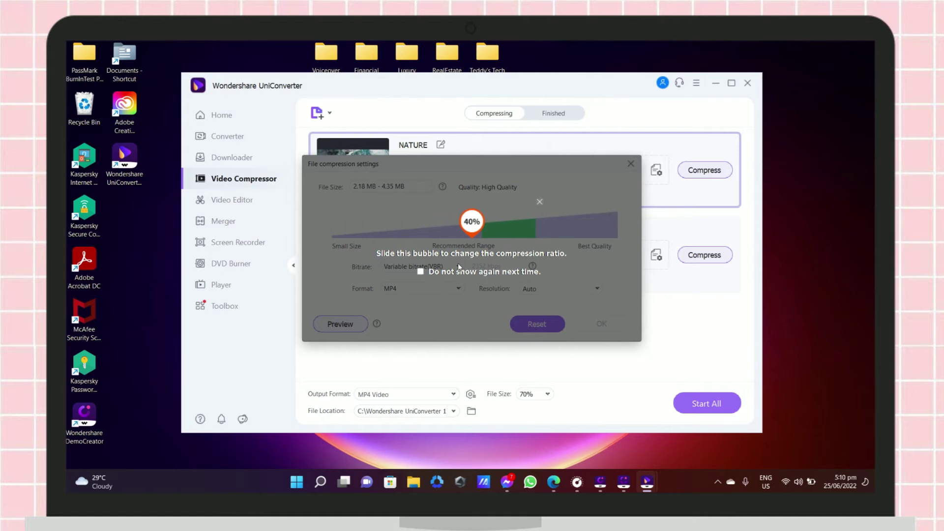
left_click(539, 202)
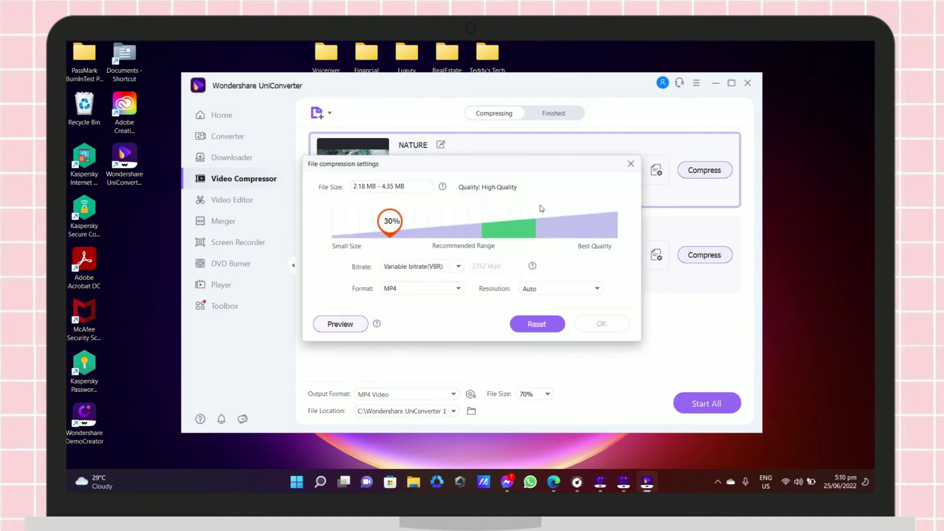
left_click(406, 232)
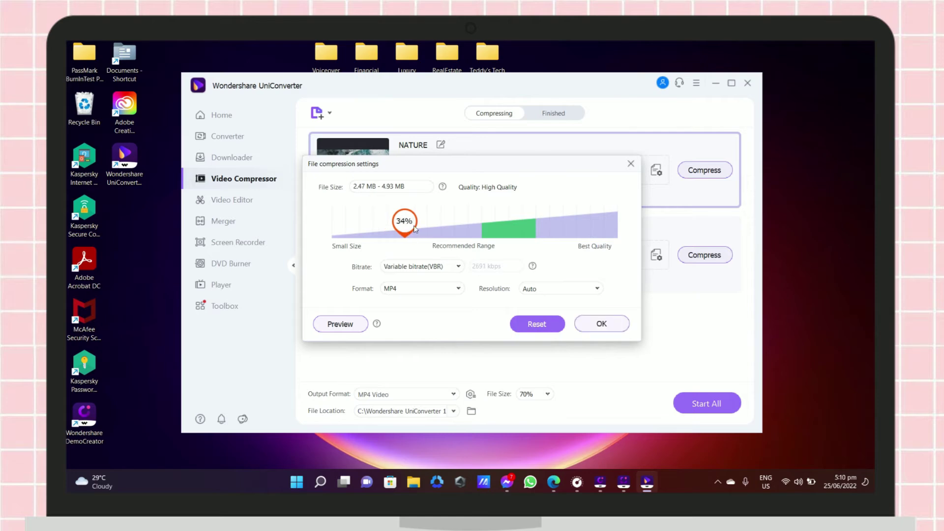
left_click(378, 232)
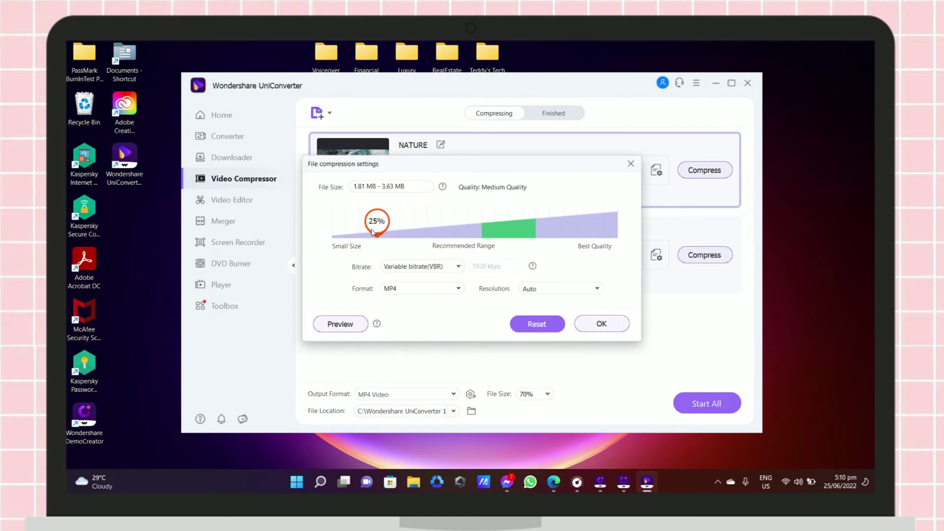
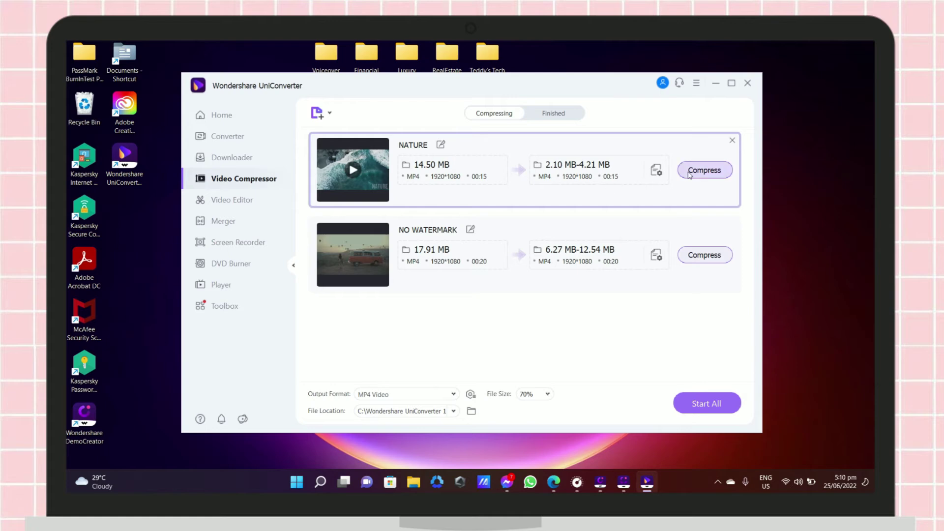
left_click(690, 175)
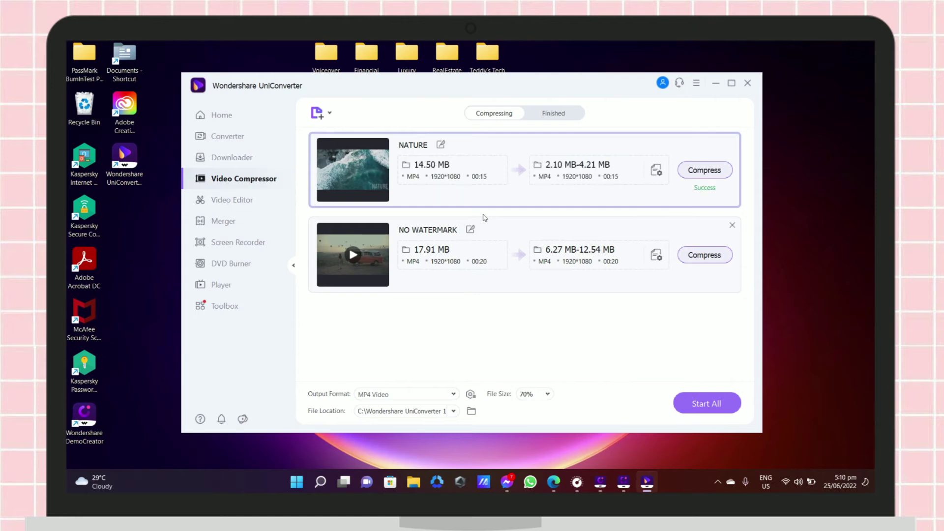
left_click(572, 113)
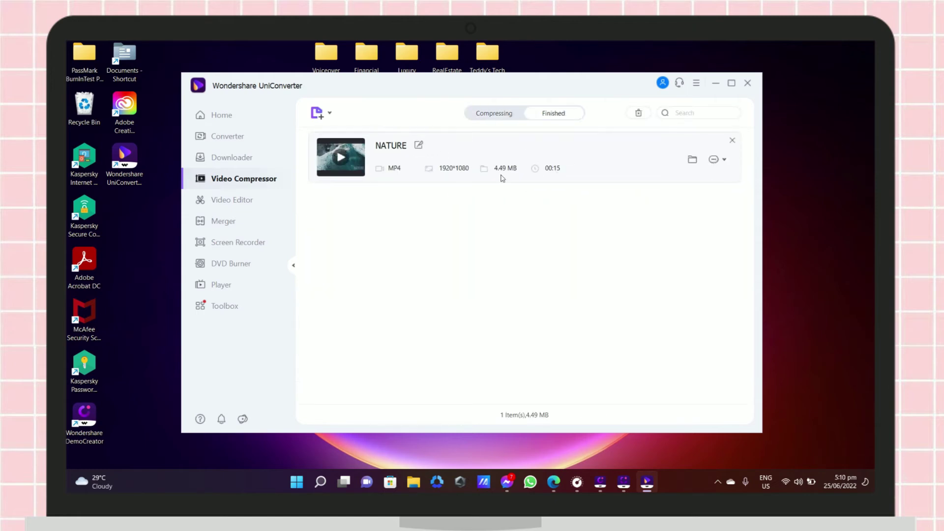
Set the NO WATERMARK video's compression to a target size of 2.15 MB-4.30 MB and compress it, checking the finished files
left_click(494, 113)
left_click(657, 253)
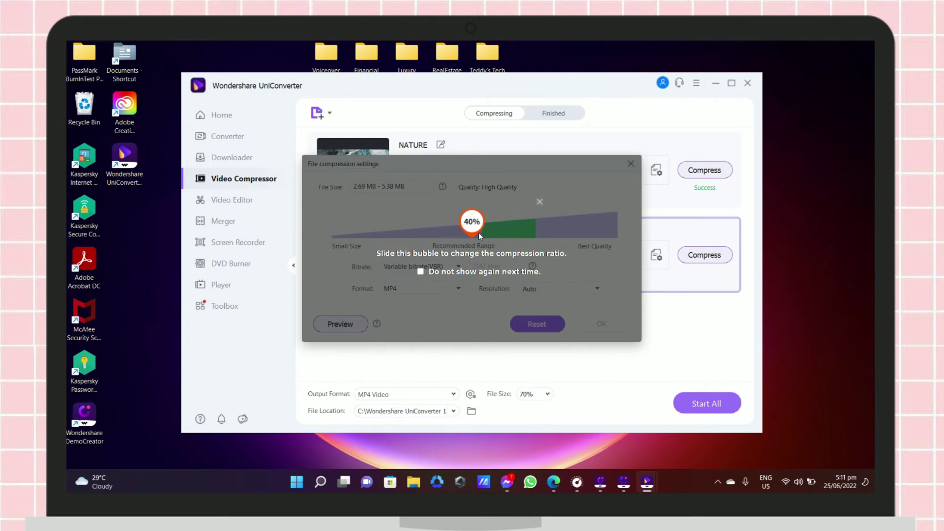
left_click(541, 203)
left_click_drag(395, 227, 639, 227)
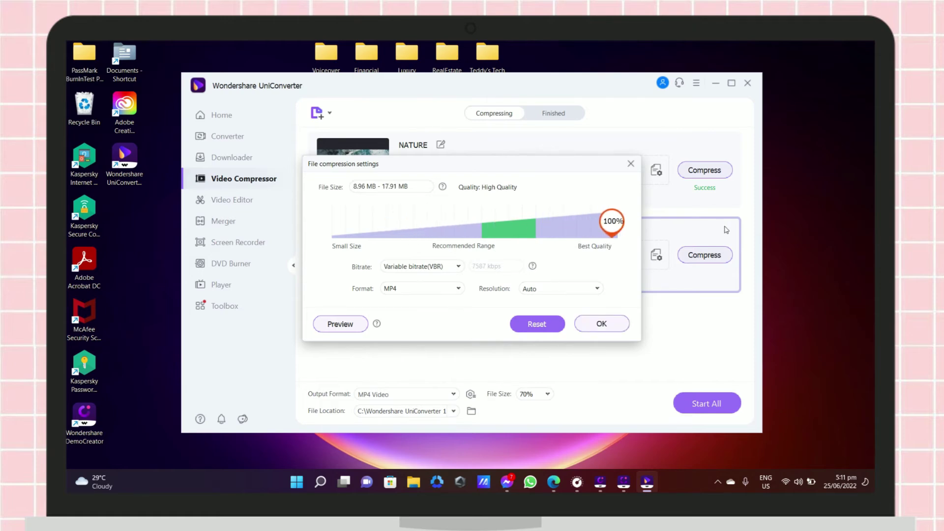
left_click_drag(753, 236, 518, 254)
left_click(601, 323)
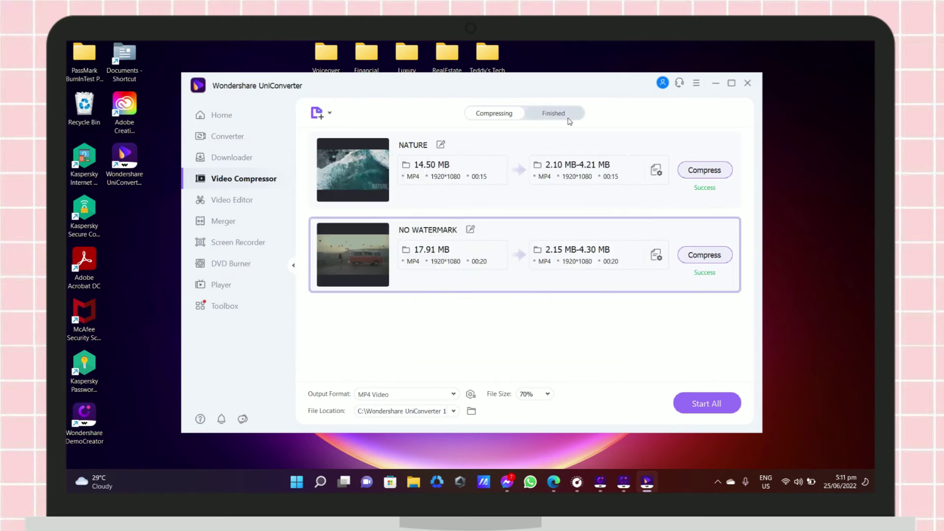
left_click(568, 119)
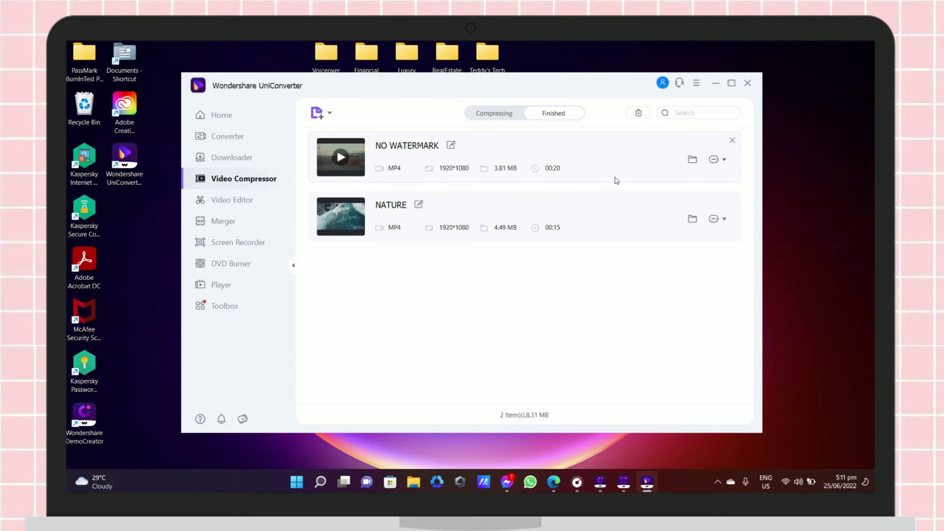
left_click(495, 115)
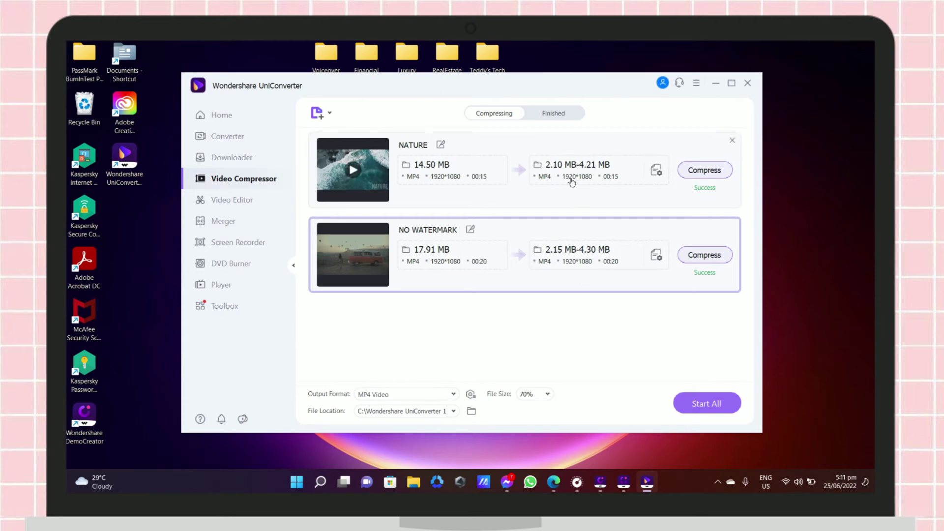
Open the NATURE video in the Video Editor's Trim tool
left_click(259, 204)
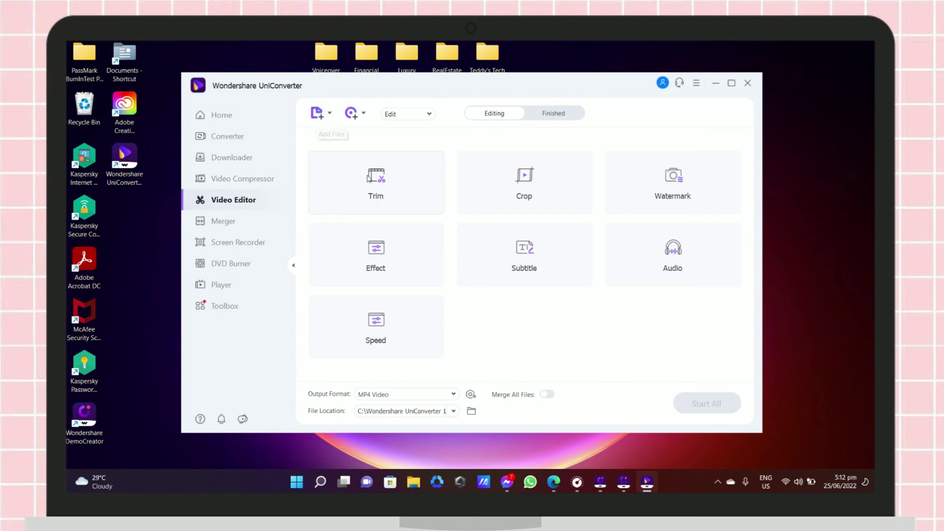
left_click(393, 202)
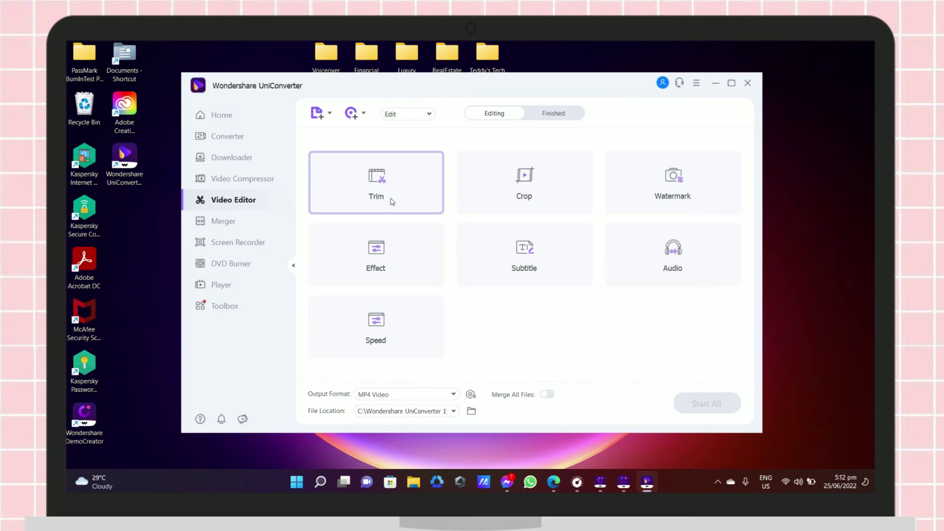
double_click(457, 173)
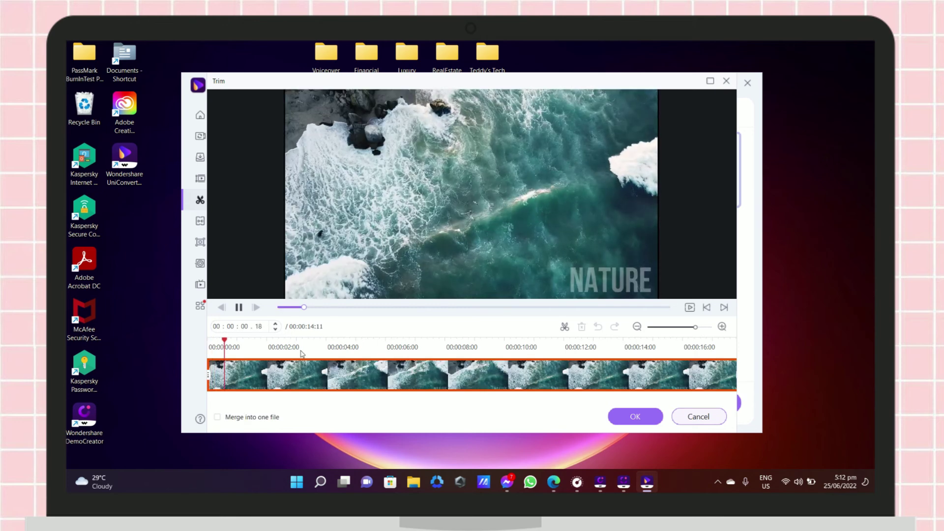
Trim both ends of the NATURE video to a length of 00:00:07:06, save it and show the finished file
left_click_drag(207, 382, 374, 373)
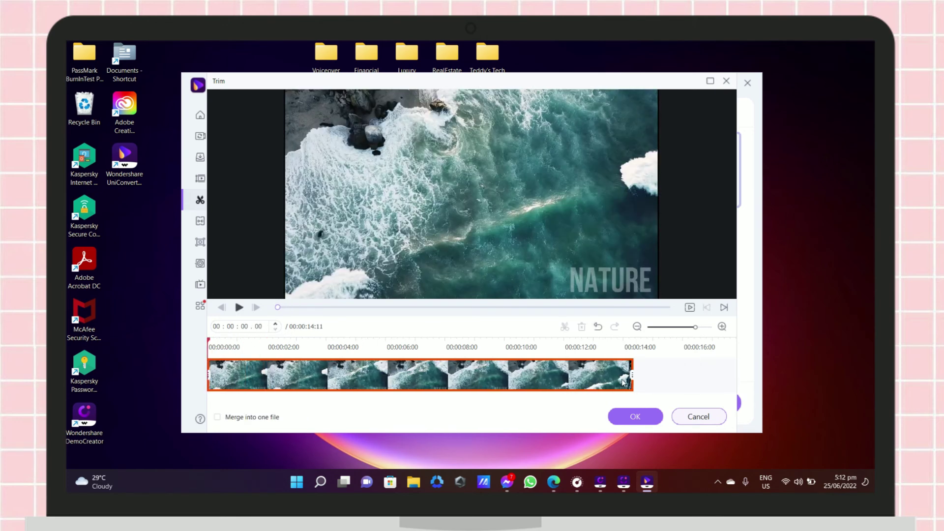
left_click_drag(633, 377, 420, 377)
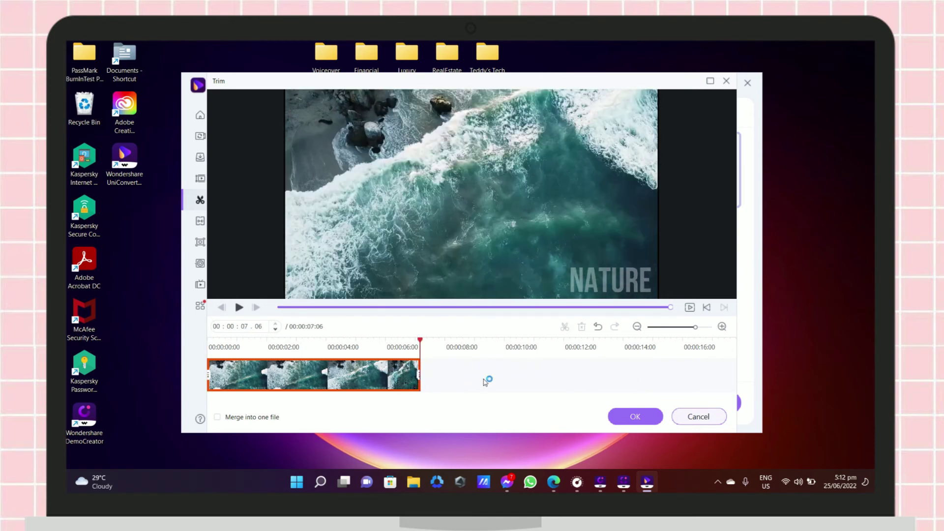
left_click(634, 416)
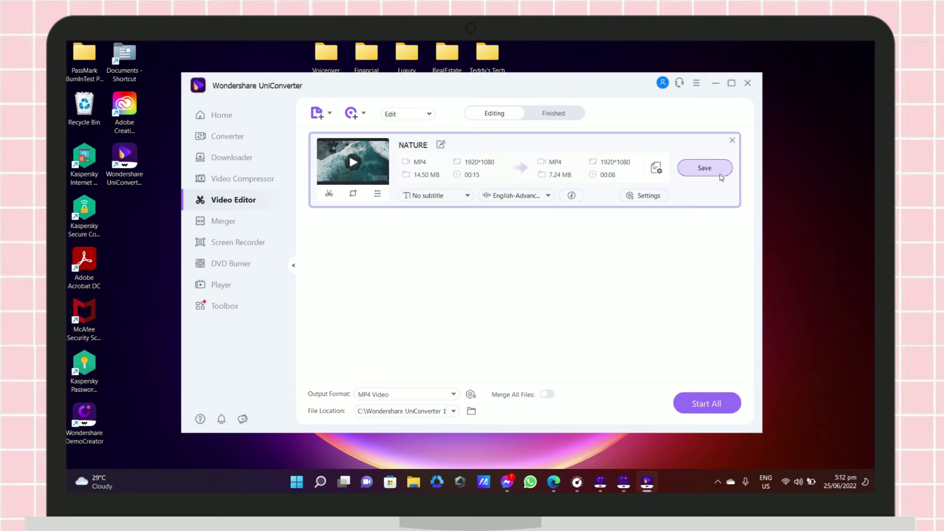
left_click(720, 174)
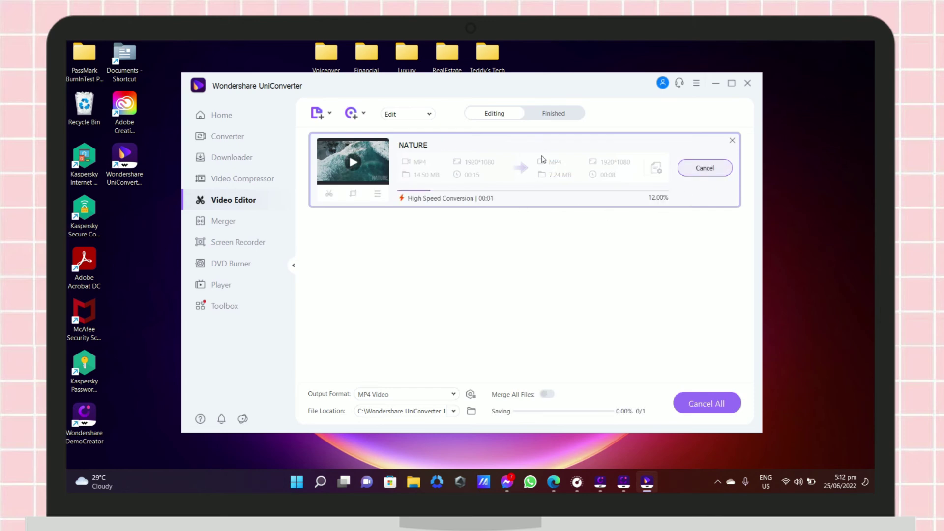
left_click(555, 114)
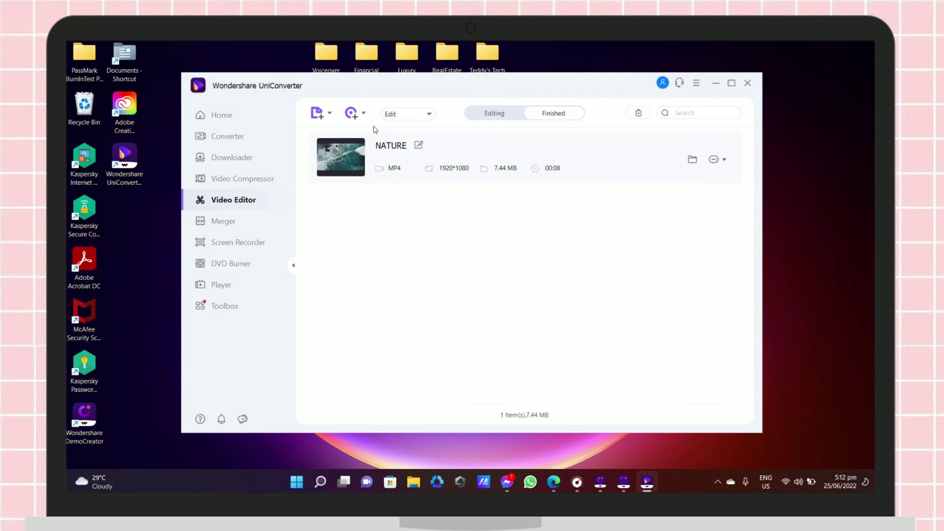
Load the NATURE and NO WATERMARK videos into the Merger and merge them into one MP4 video, showing the finished file
left_click(226, 224)
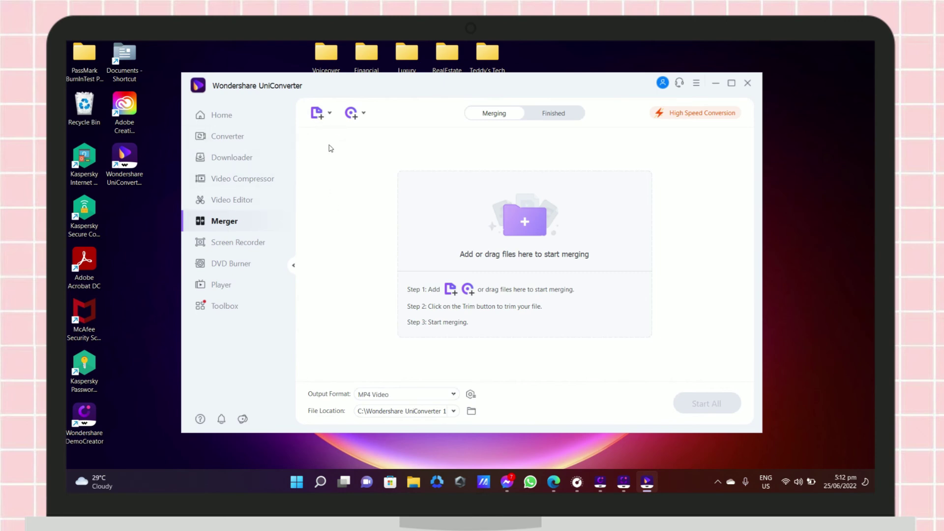
left_click(318, 113)
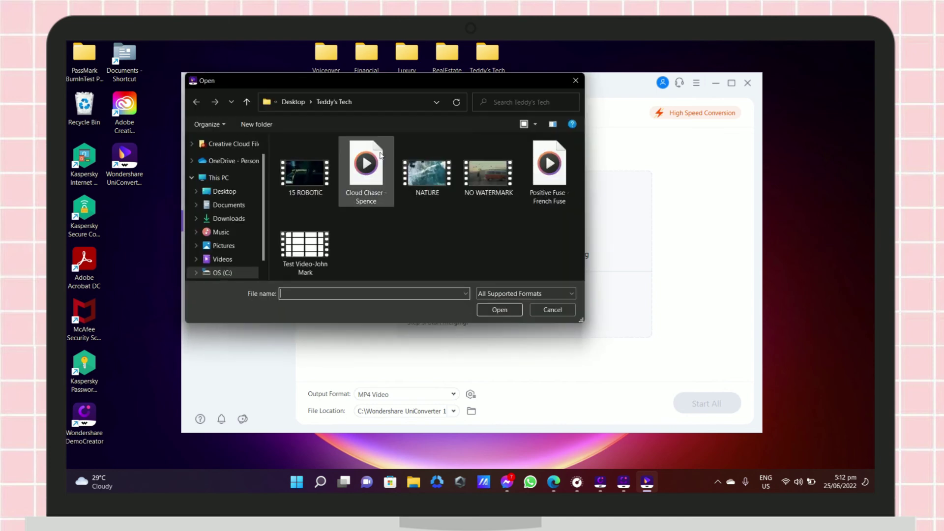
left_click(419, 194)
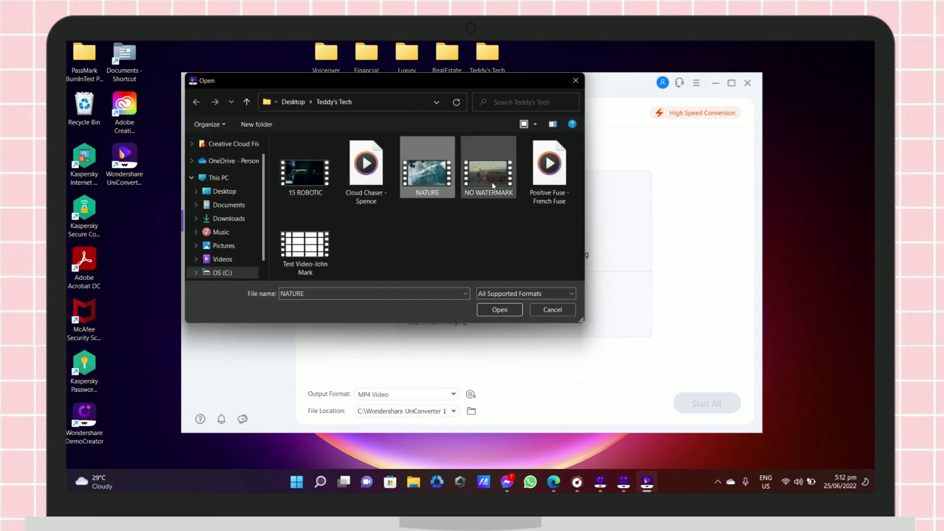
left_click(492, 182, "ctrl")
left_click(503, 311)
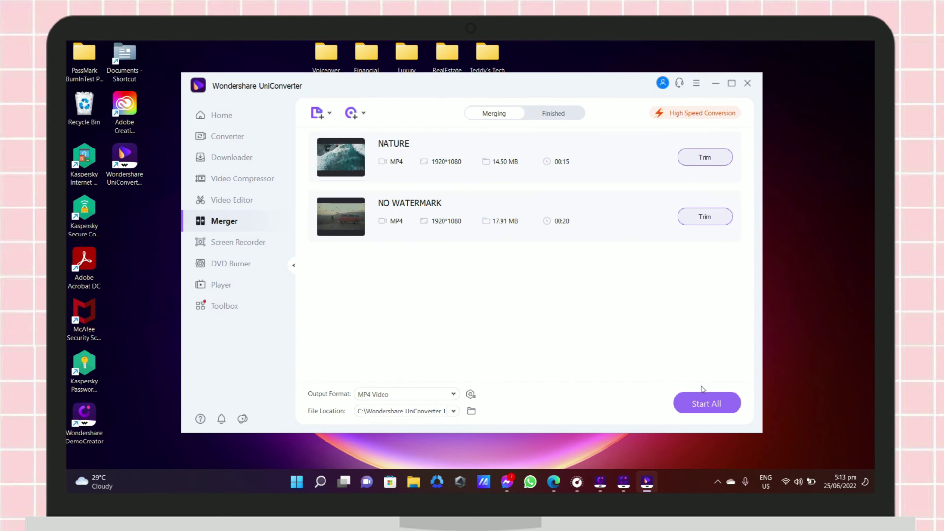
left_click(713, 413)
left_click(546, 114)
Play the merged video, skip ahead to about 00:15 to check the second clip, and close the preview
mouse_move(335, 172)
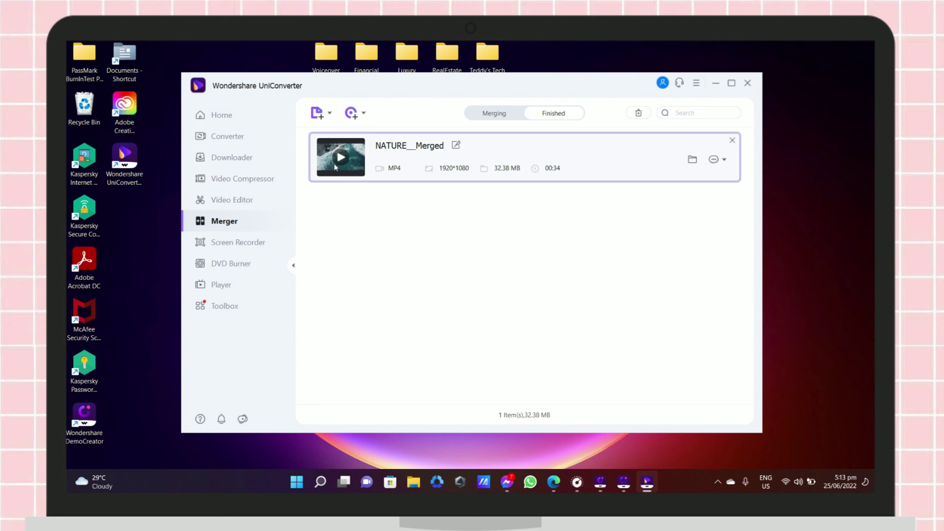
left_click(334, 165)
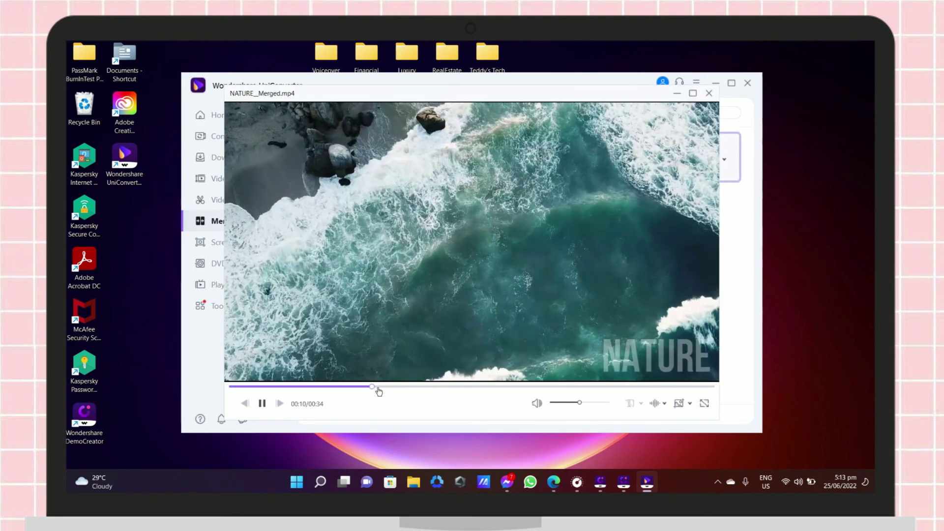
left_click(445, 389)
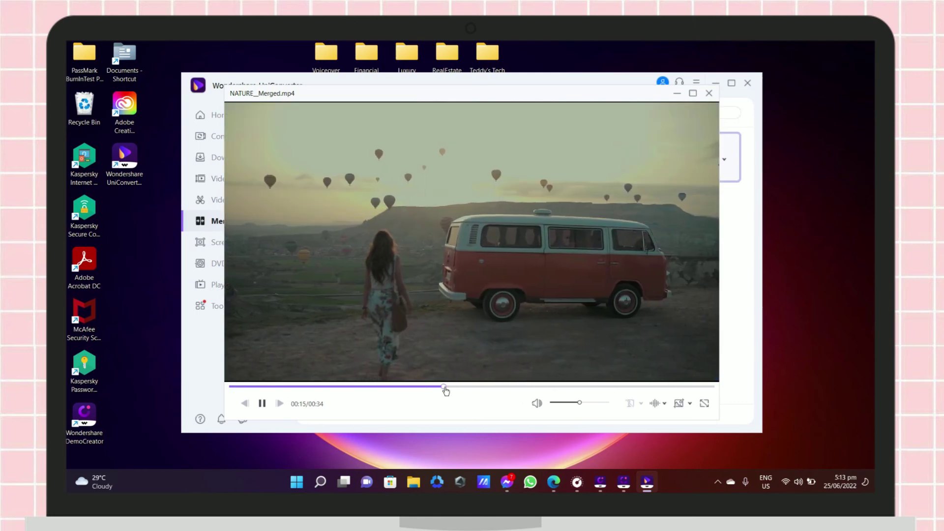
left_click(708, 94)
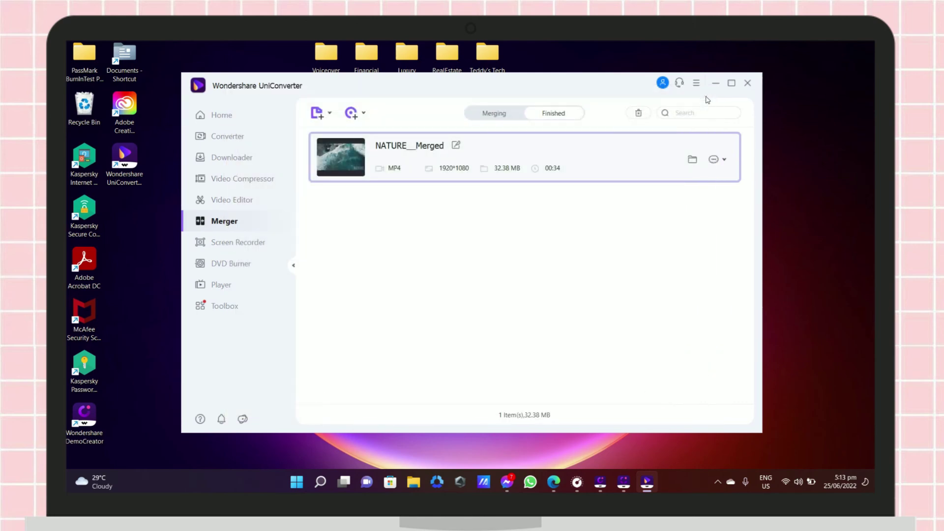
View the Screen Recorder, DVD Burner and Player tools, dismissing the default-player question, and close the program
left_click(241, 243)
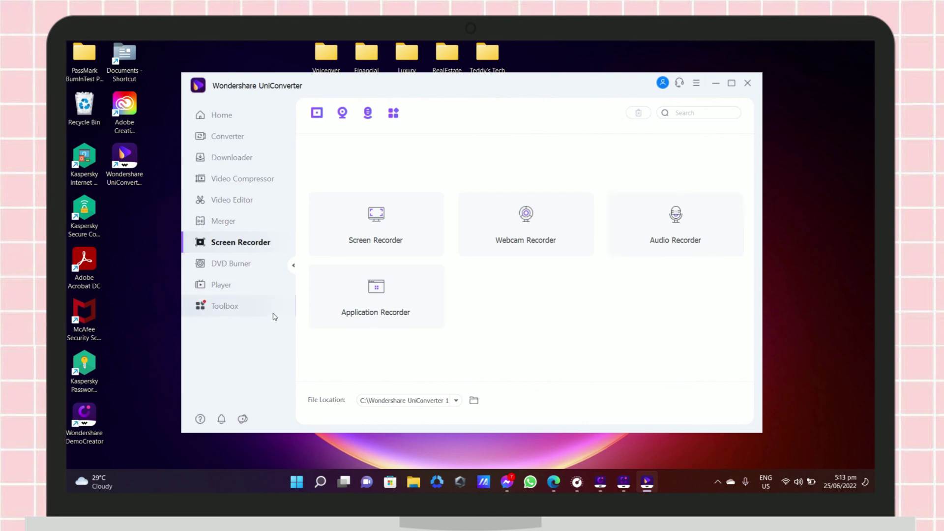
left_click(251, 268)
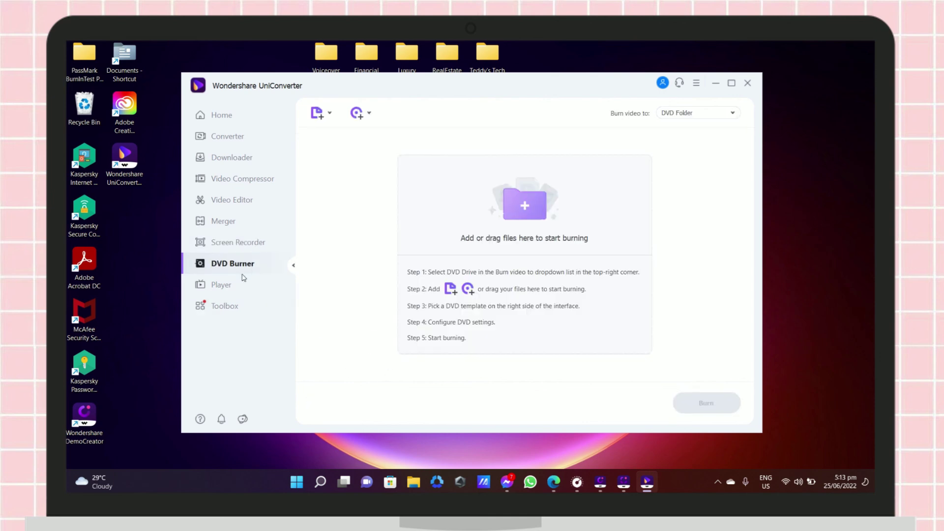
left_click(239, 282)
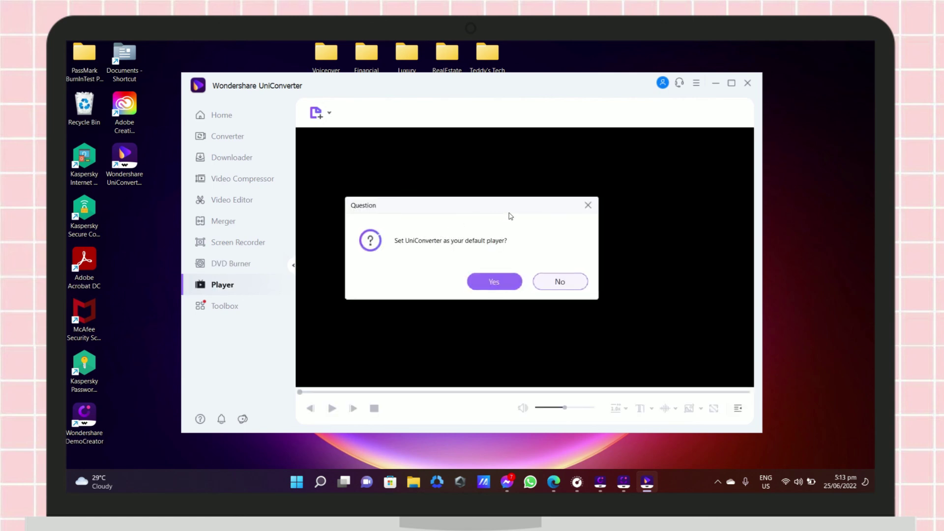
left_click(588, 206)
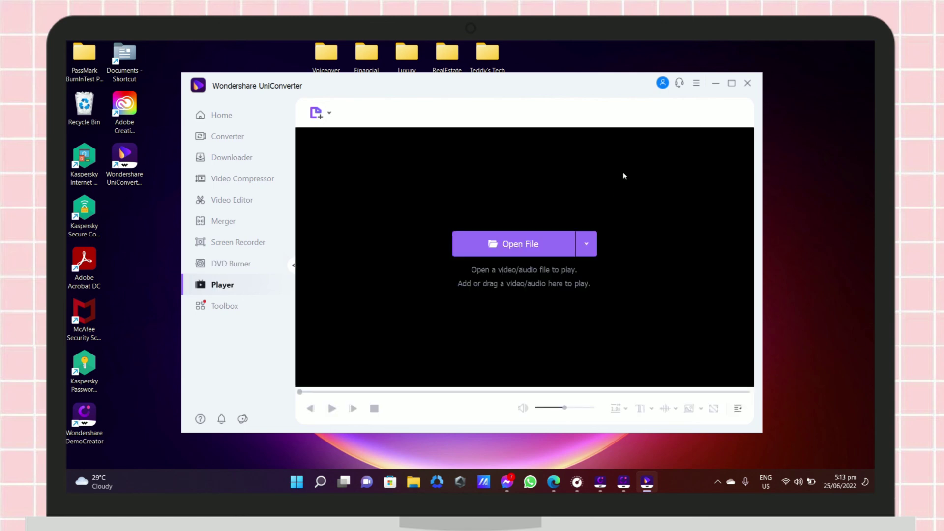
left_click(746, 84)
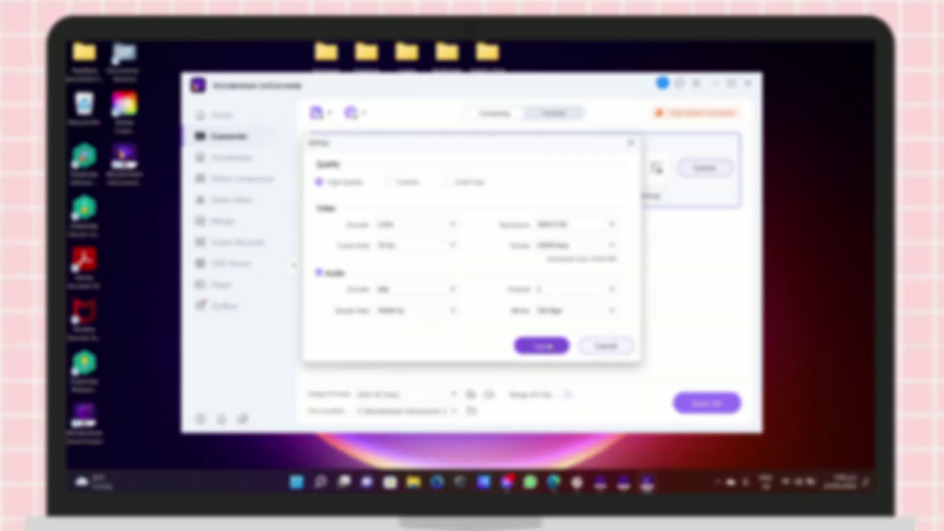